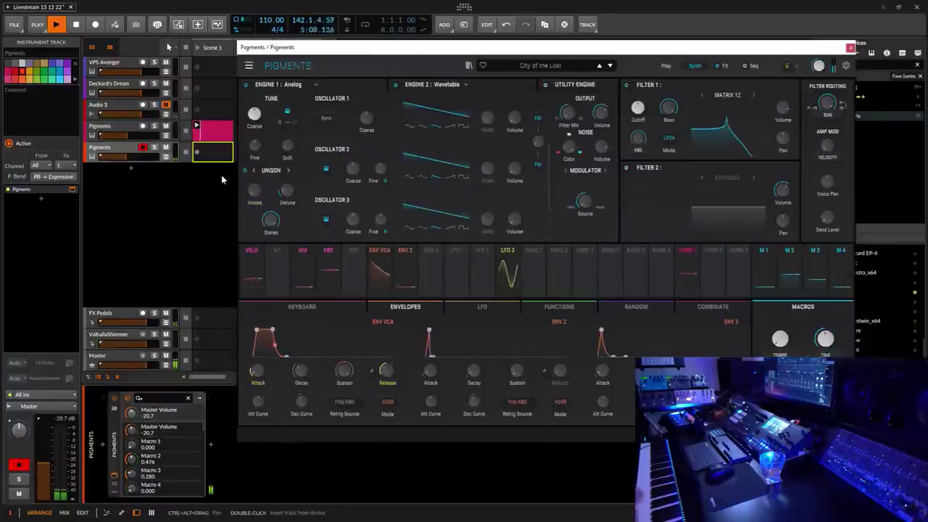
- Insert the ValhallaShimmer reverb from the Fave FX collection after Pigments on the second Pigments track, and close both plug-in windows
click(45, 470)
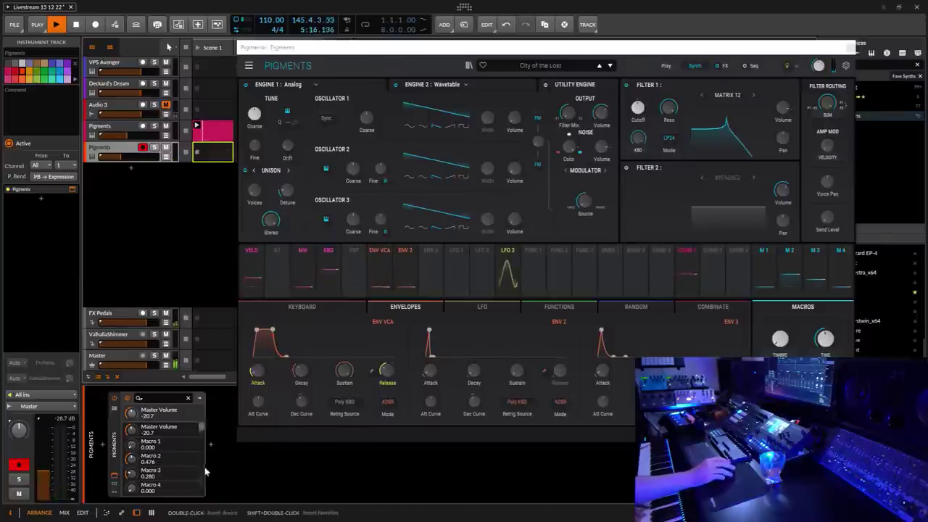
double_click(137, 275)
click(25, 166)
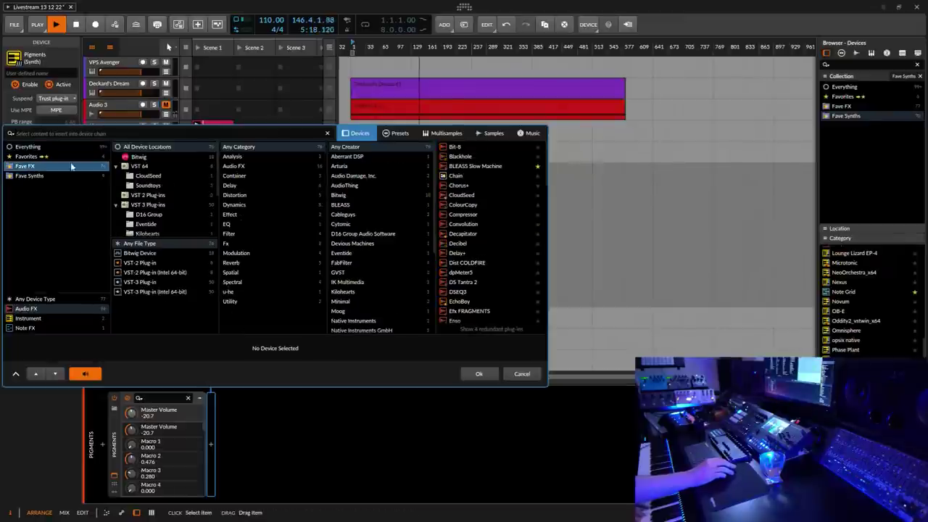
drag(544, 154, 544, 320)
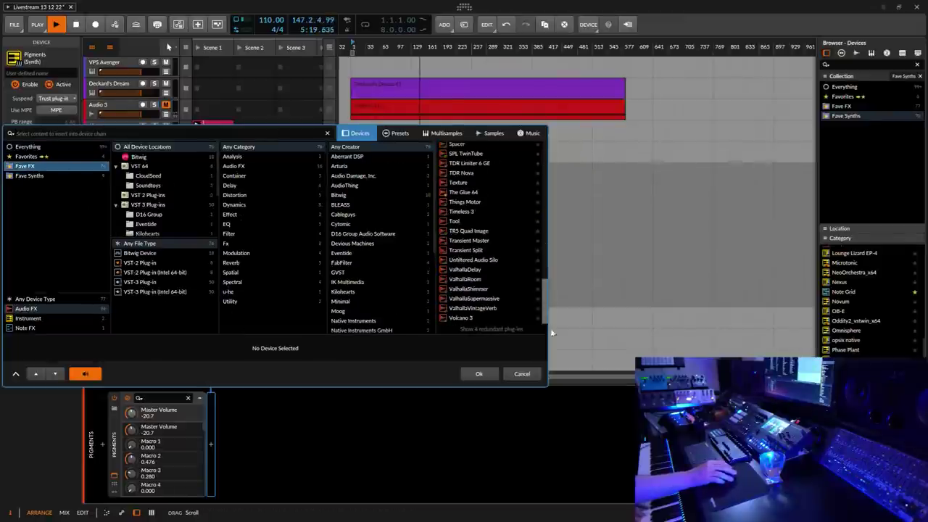
click(469, 286)
click(479, 372)
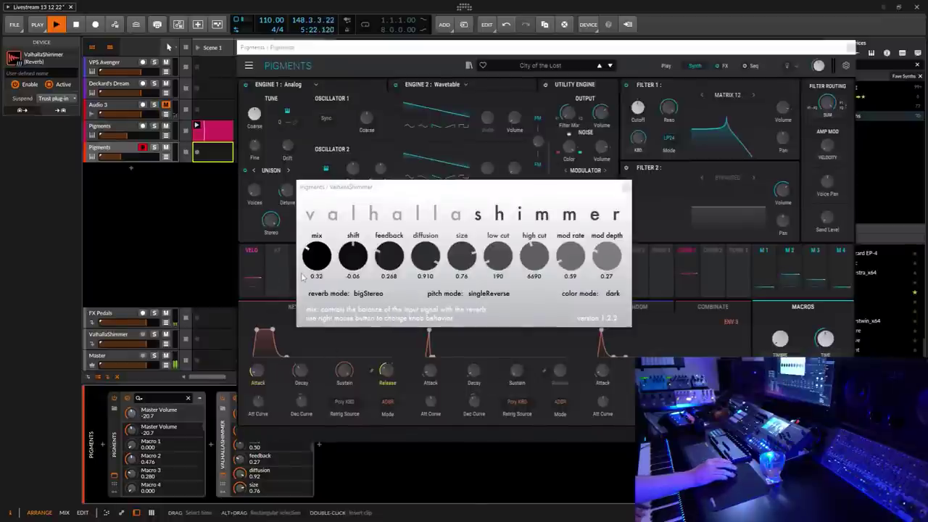
click(628, 188)
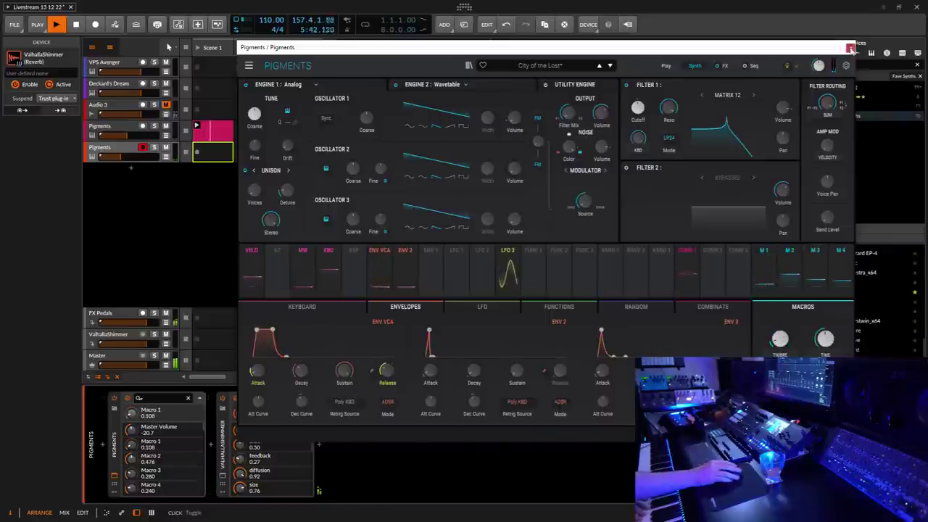
click(851, 48)
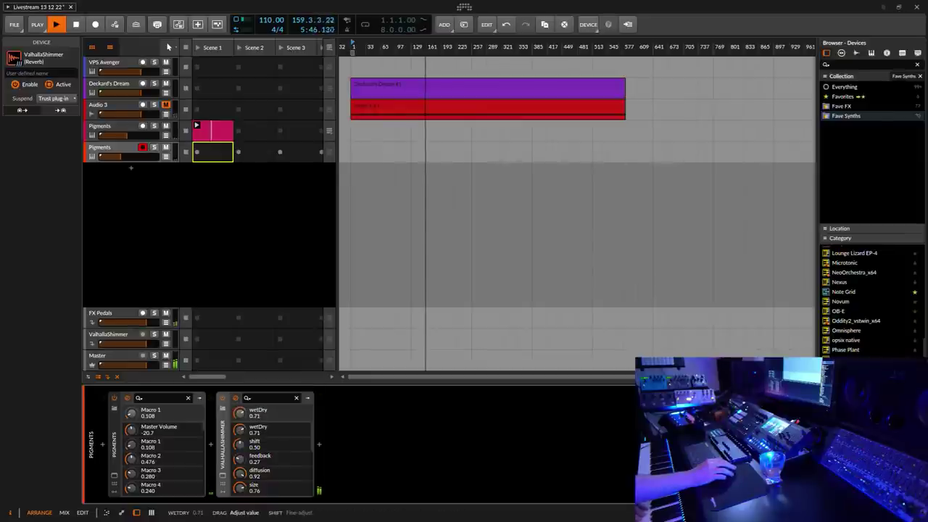
- Adjust the second Pigments track's volume and record a looping clip in its Scene 1 slot
click(128, 148)
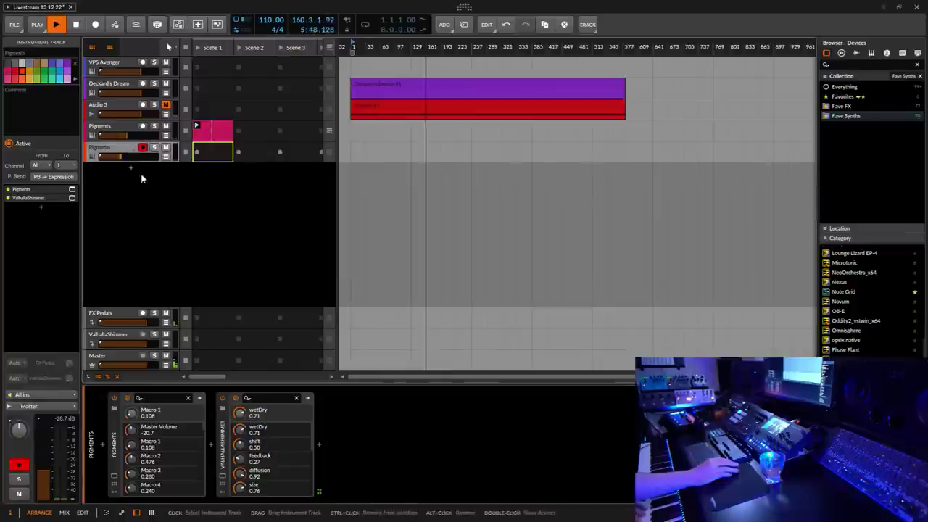
drag(43, 475, 44, 467)
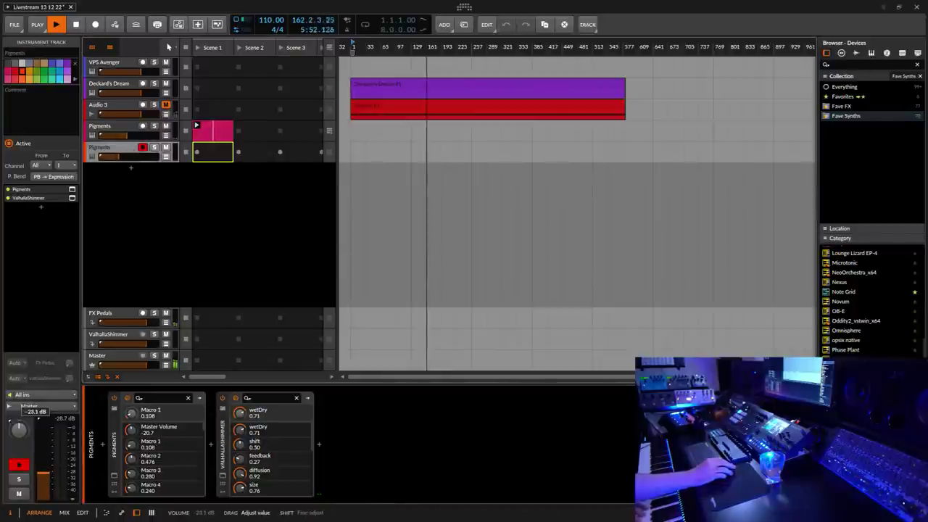
drag(44, 468, 48, 474)
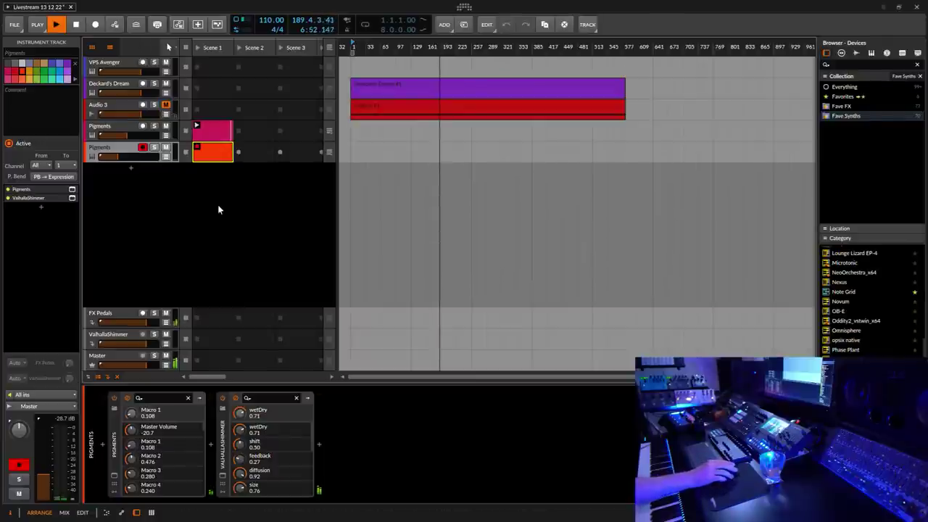
click(197, 150)
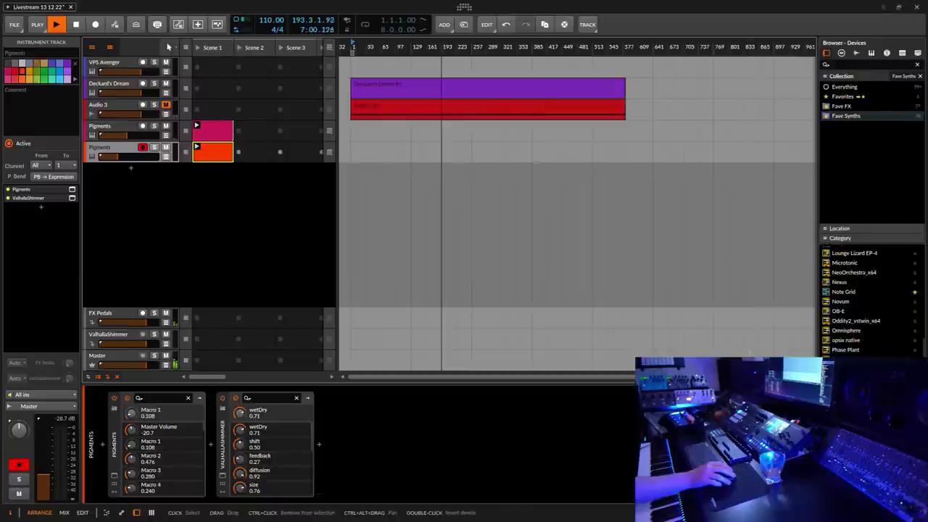
- Add a third instrument track with Pigments below the second Pigments track and adjust its volume
key(ctrl+d)
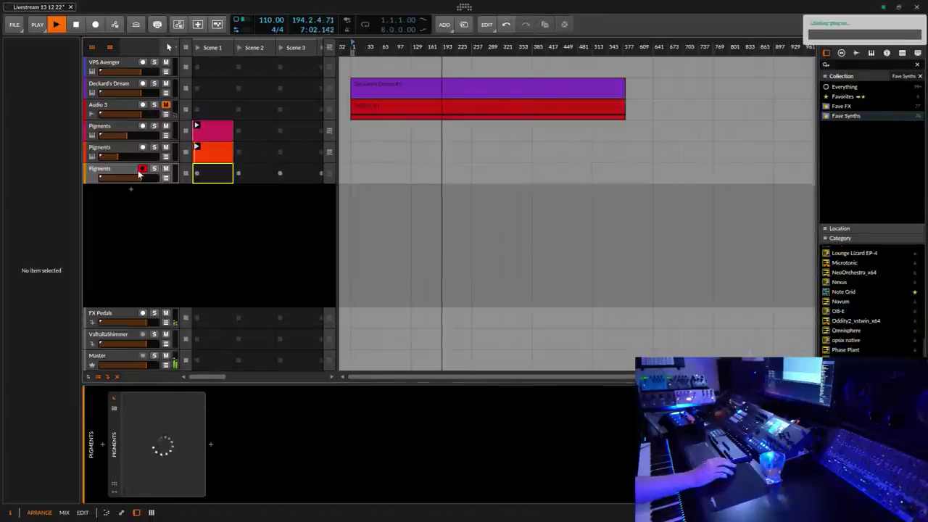
click(134, 176)
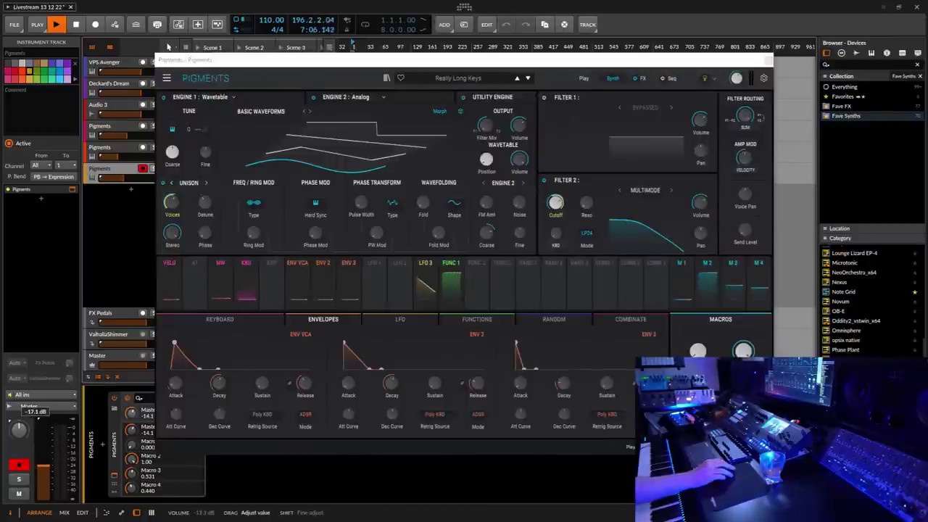
drag(437, 62, 507, 53)
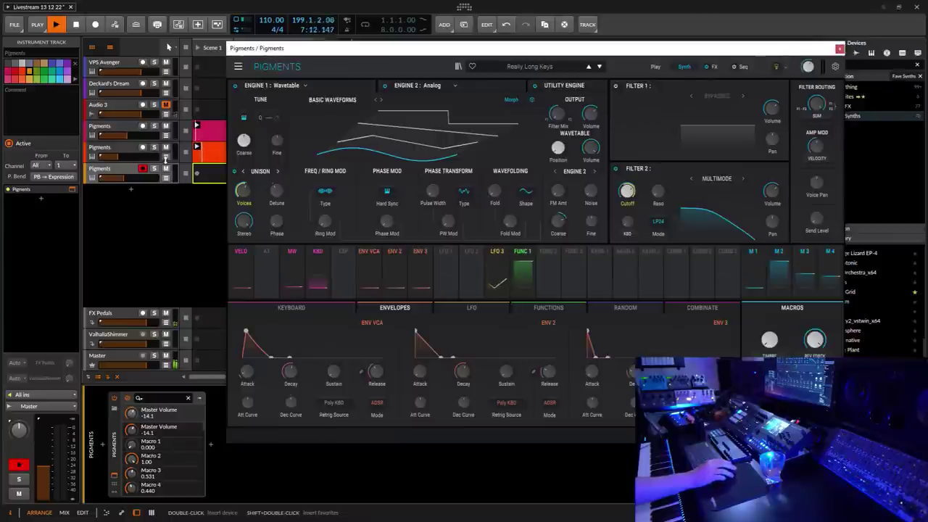
- Lower the volume of the second Pigments track slightly
click(114, 152)
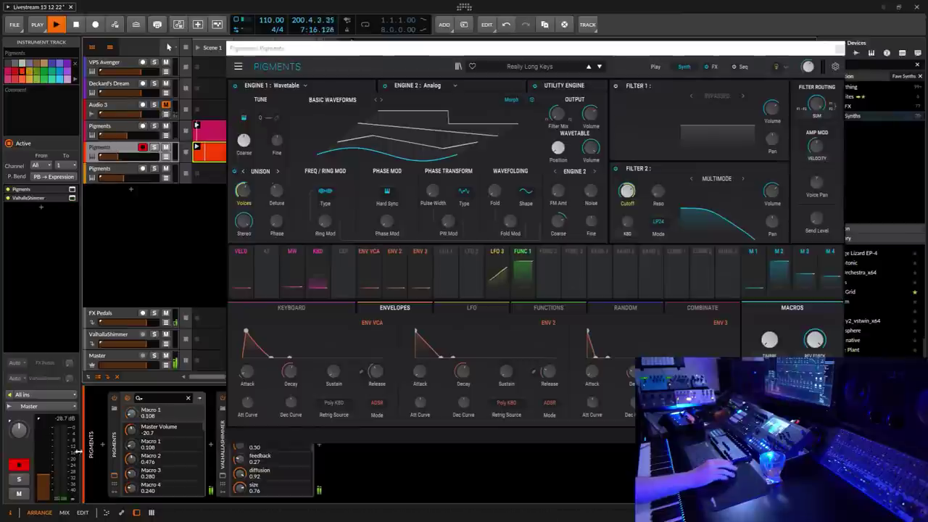
drag(44, 424, 45, 479)
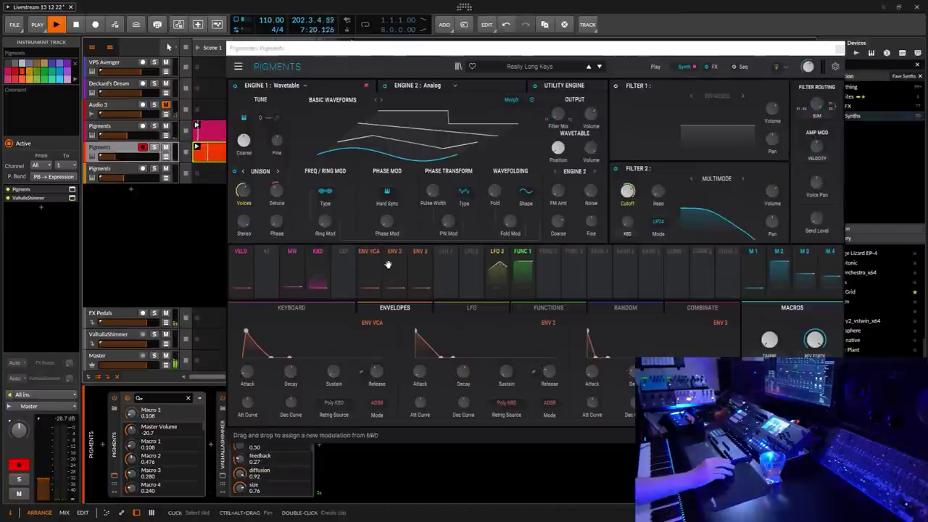
- Load the Keys preset Tomorrow Never Comes in the third track's Pigments
drag(551, 66, 537, 67)
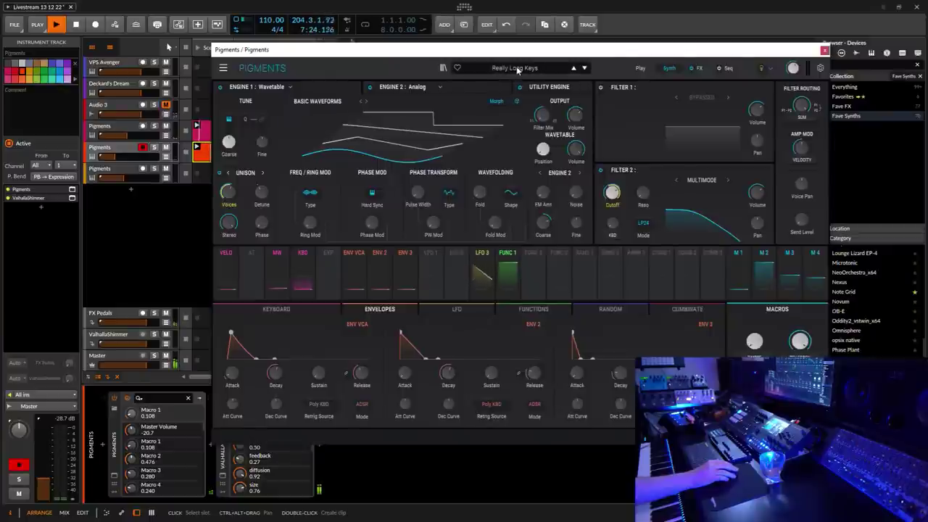
click(517, 70)
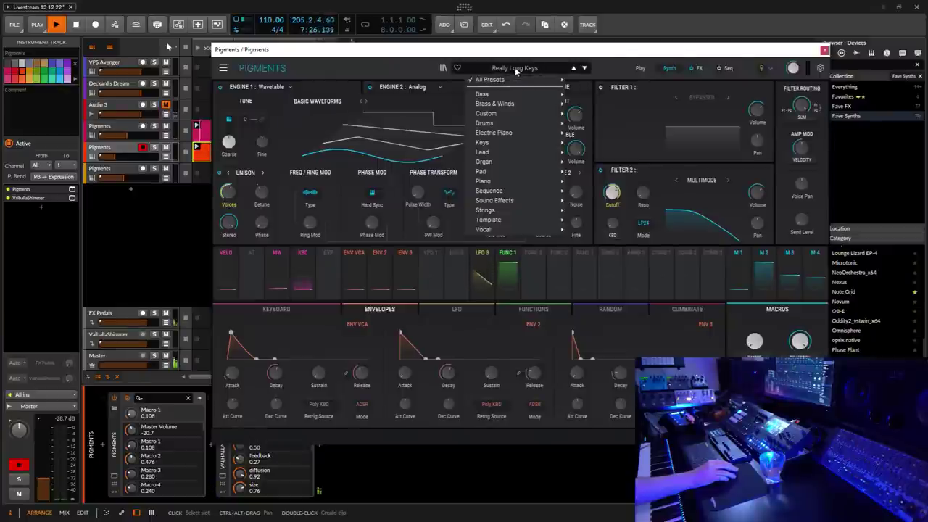
mouse_move(490, 146)
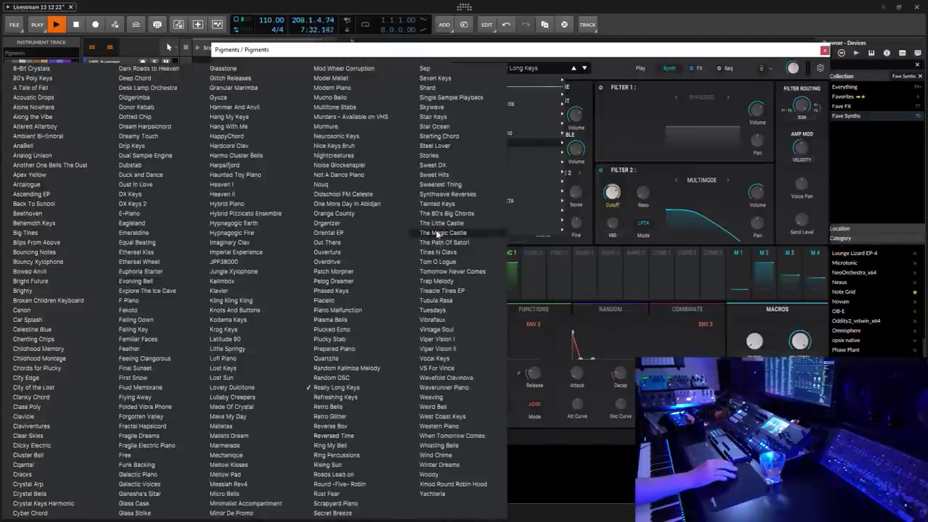
click(453, 271)
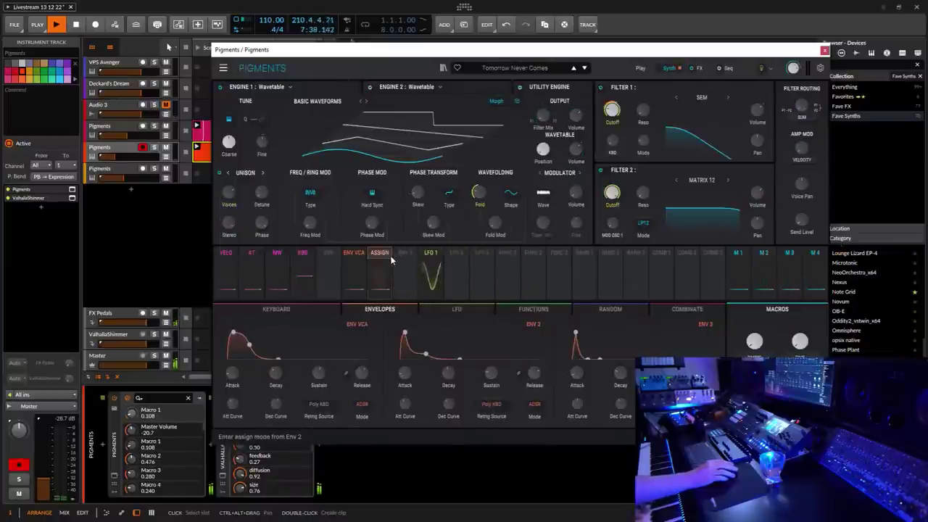
- Select the third Pigments track for playing and lower its volume slightly
click(198, 180)
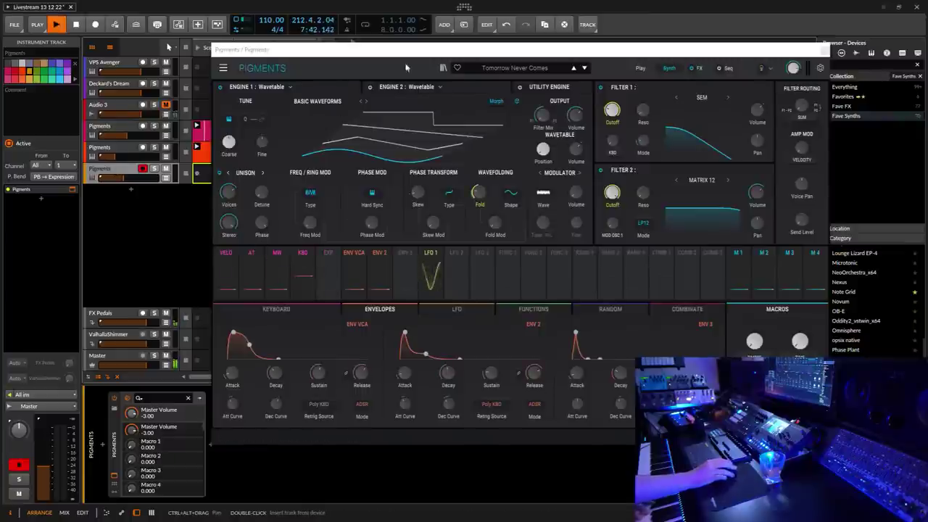
drag(422, 51, 436, 52)
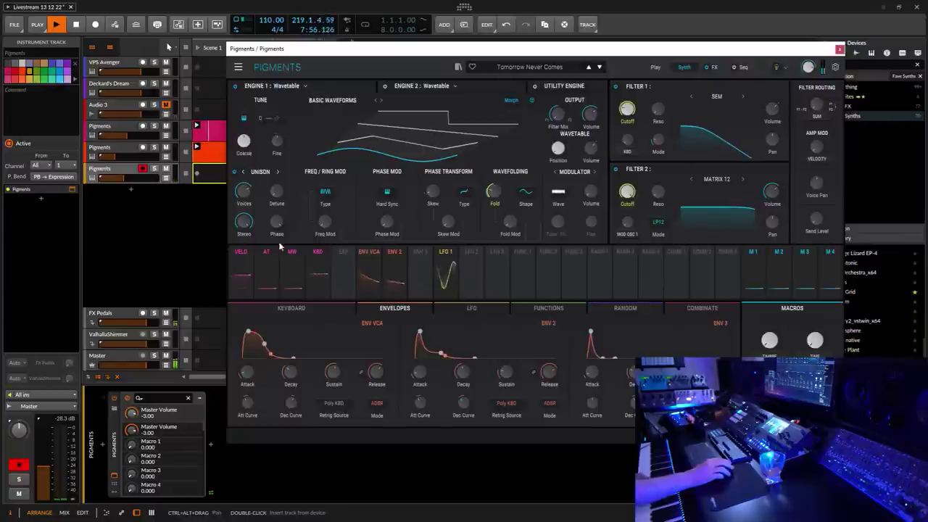
click(53, 473)
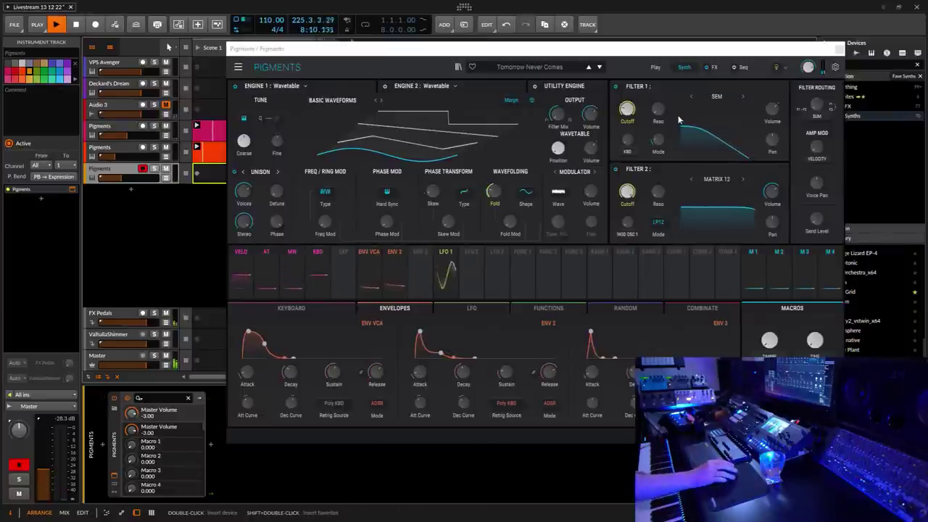
- Audition the Keys presets Plasma Bells, Plucked Echo and Plucky Stab in the third track's Pigments
click(551, 68)
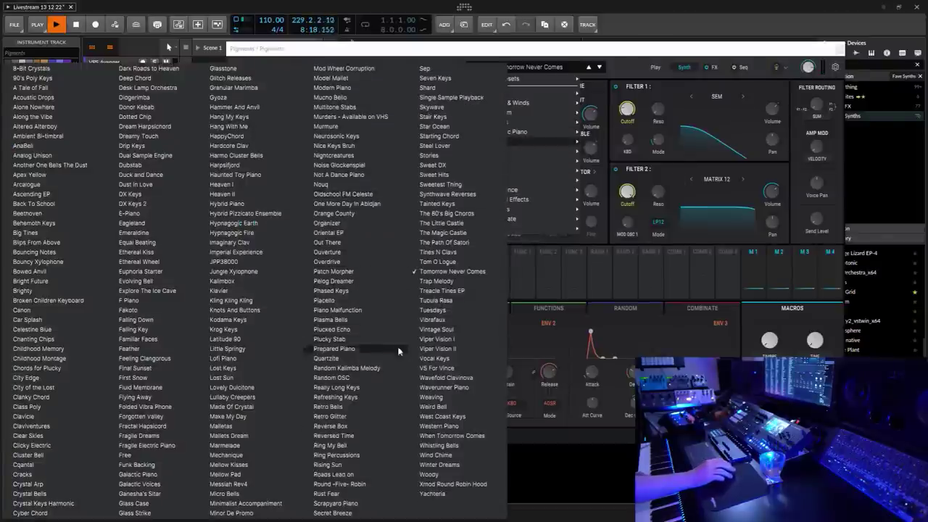
click(332, 320)
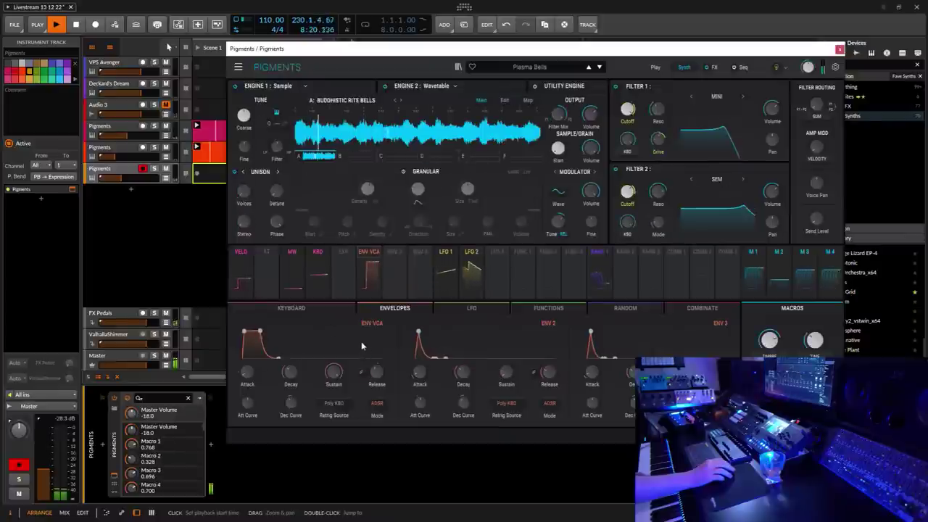
click(599, 68)
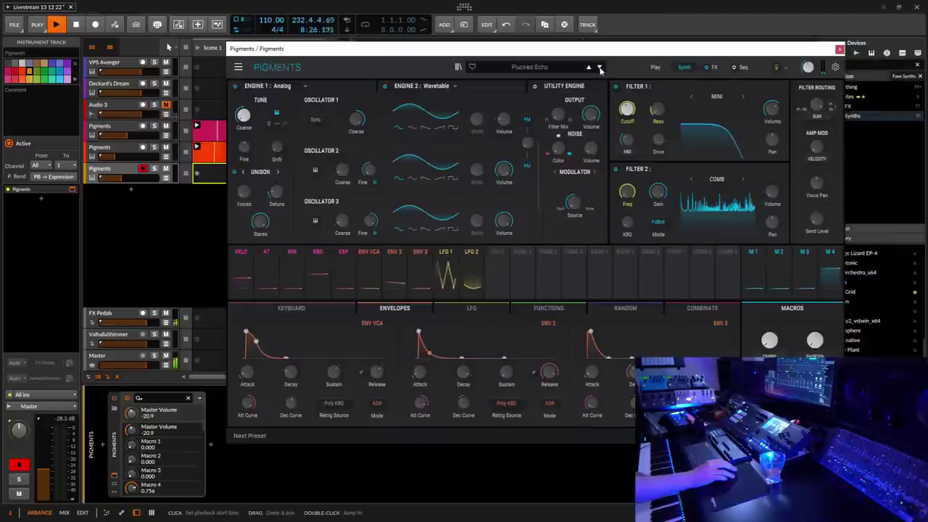
click(599, 67)
click(546, 67)
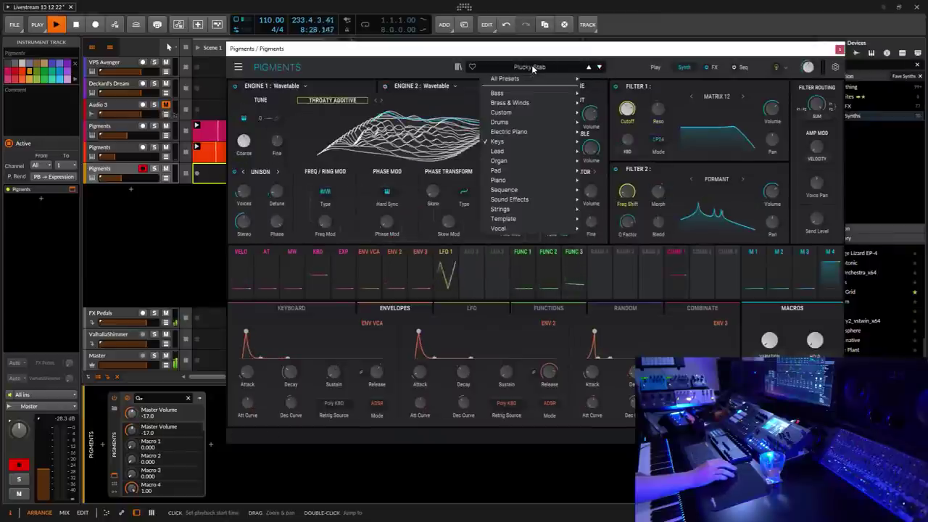
mouse_move(502, 231)
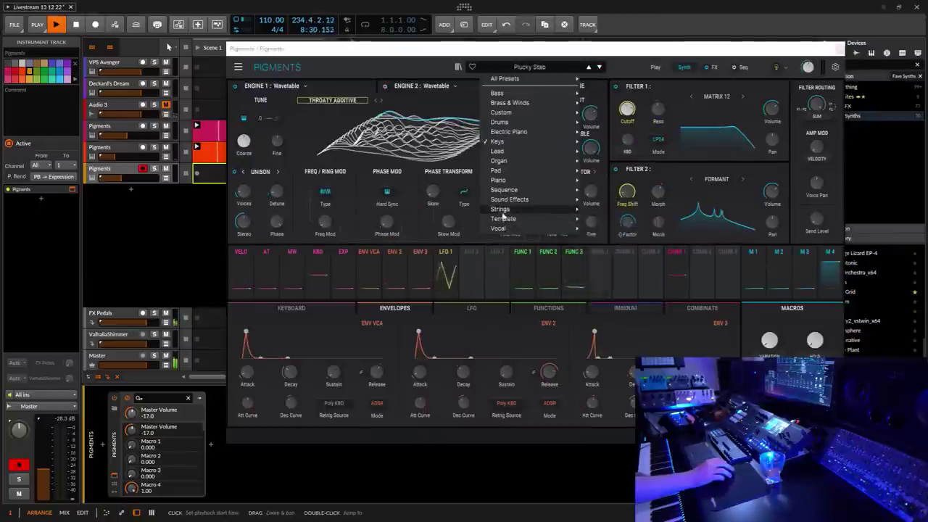
mouse_move(506, 202)
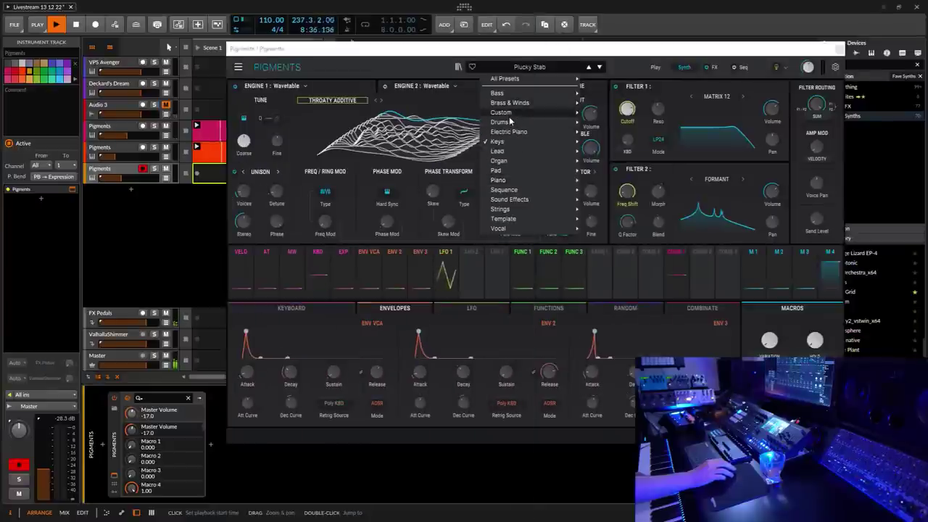
mouse_move(509, 117)
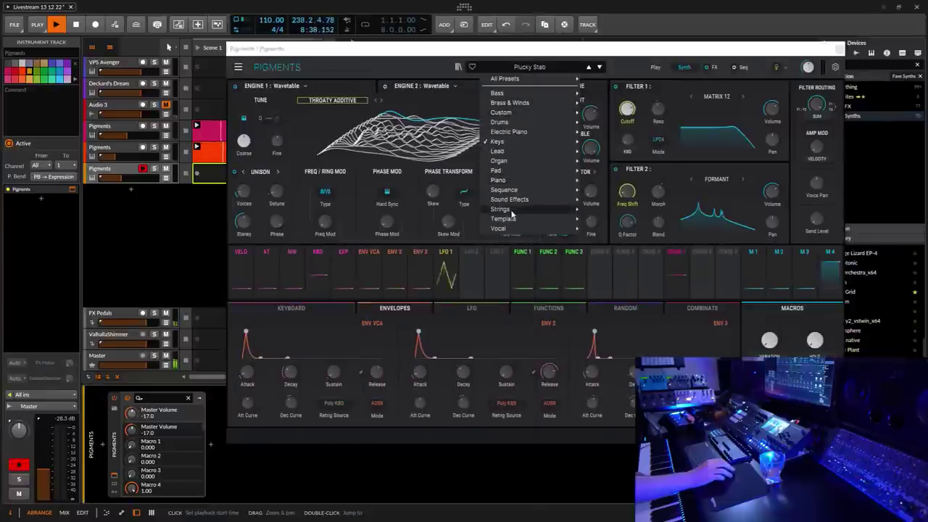
click(601, 58)
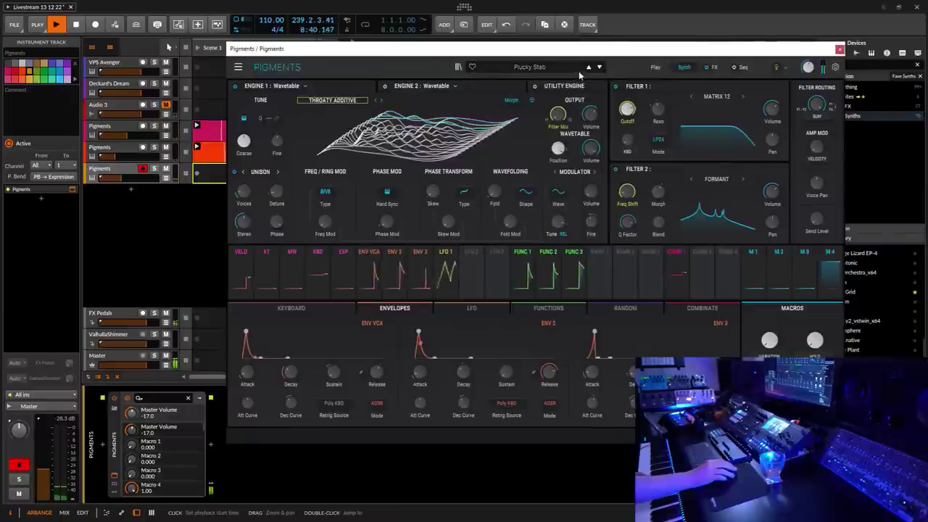
- Advance through the Keys presets Prepared Piano and Quartzite to load Random Kalimba Melody
click(601, 67)
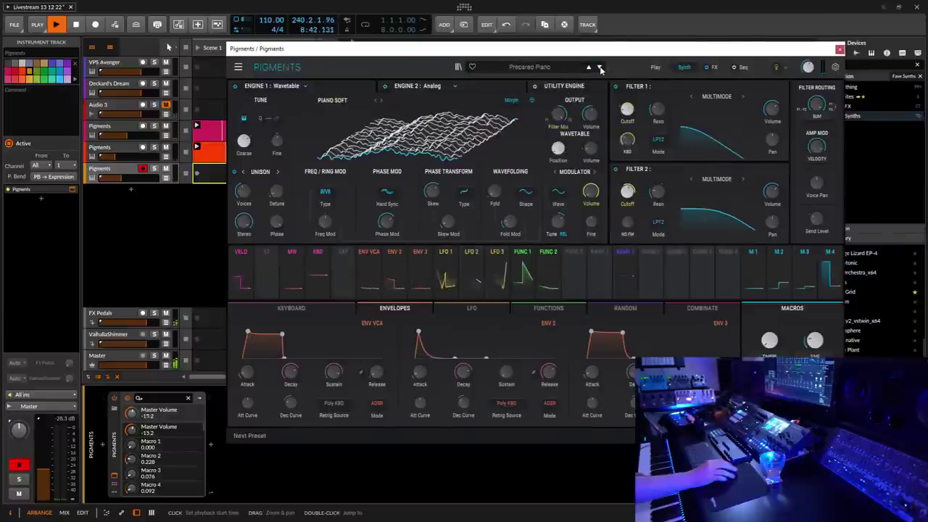
click(601, 68)
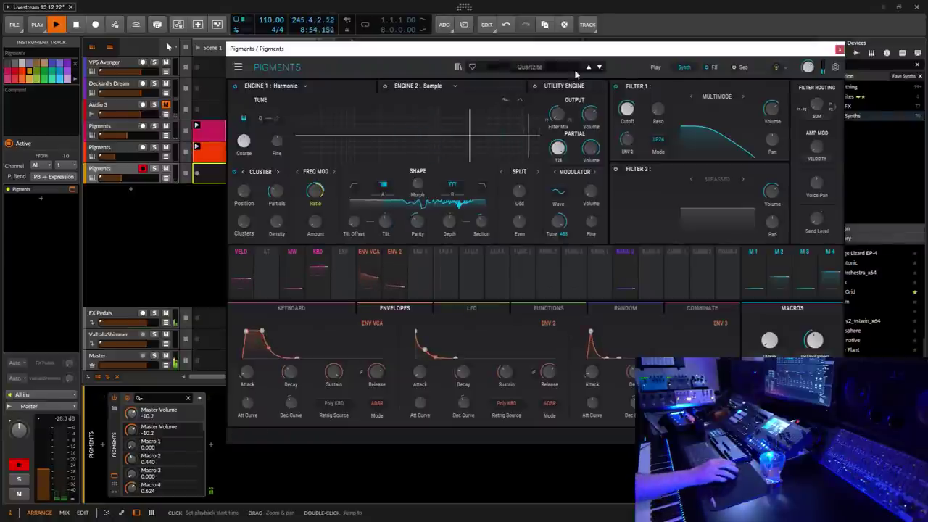
click(599, 67)
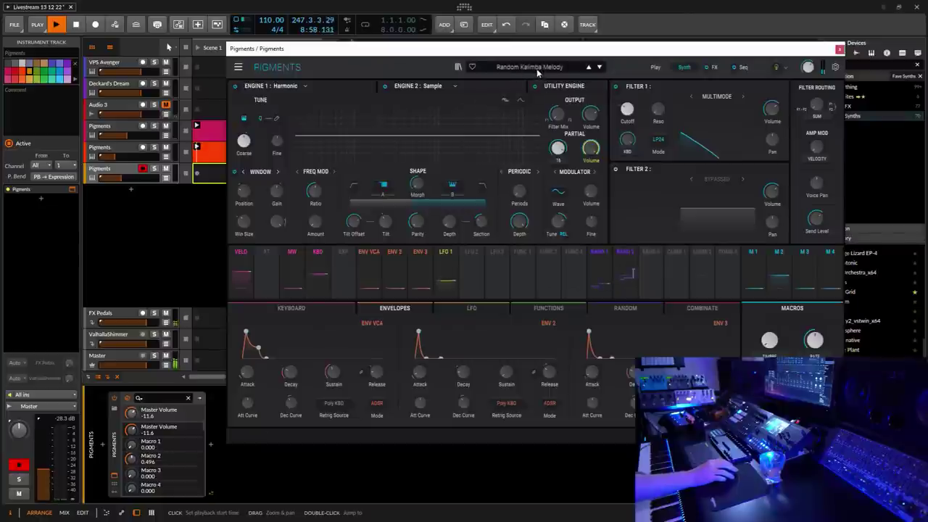
- Filter the third track's Pigments preset browser to the Pigments 4.0 bank instead of Keys
click(458, 67)
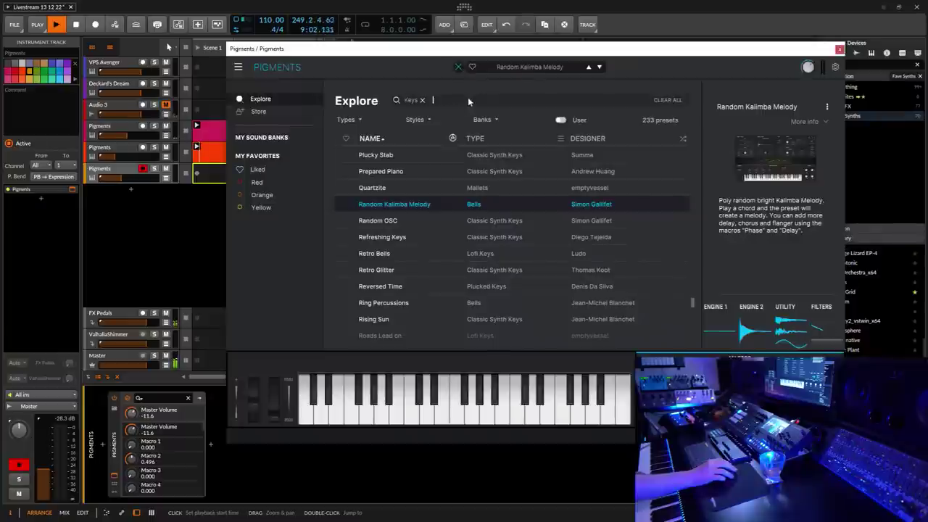
click(468, 97)
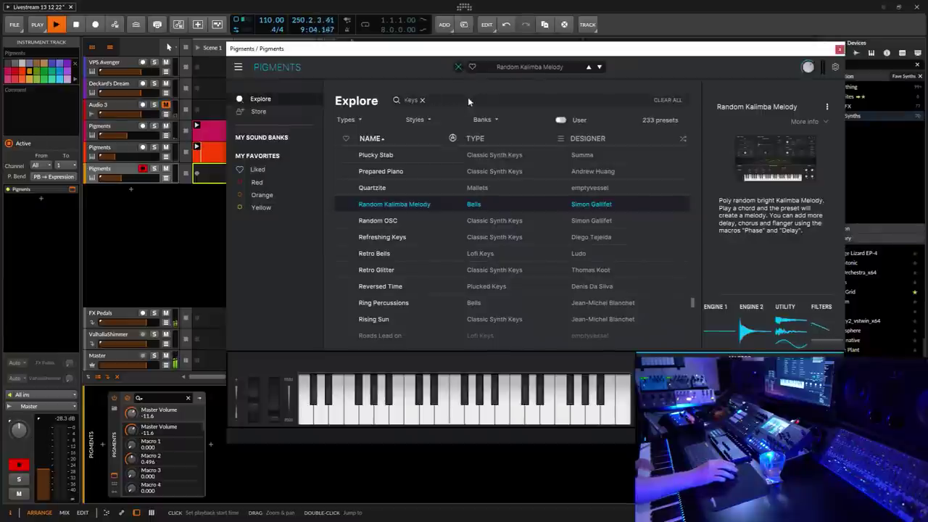
text(4.0)
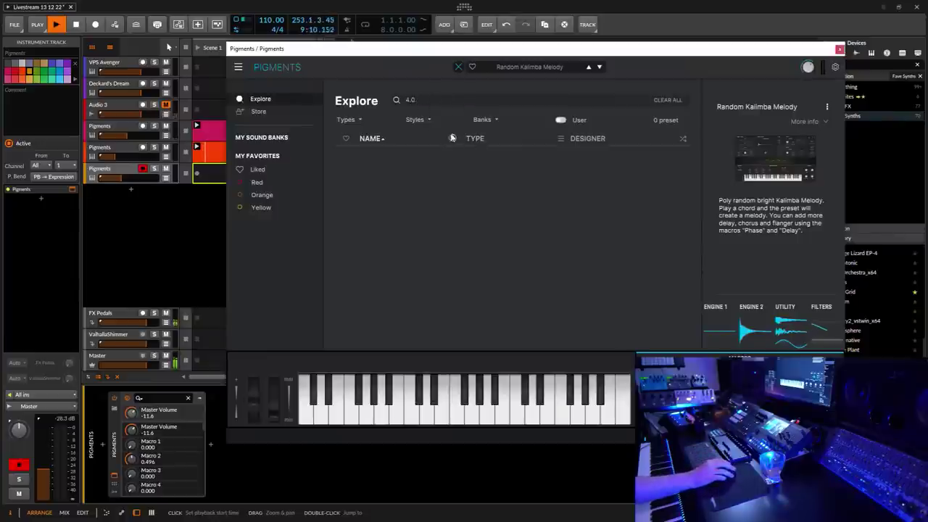
click(438, 99)
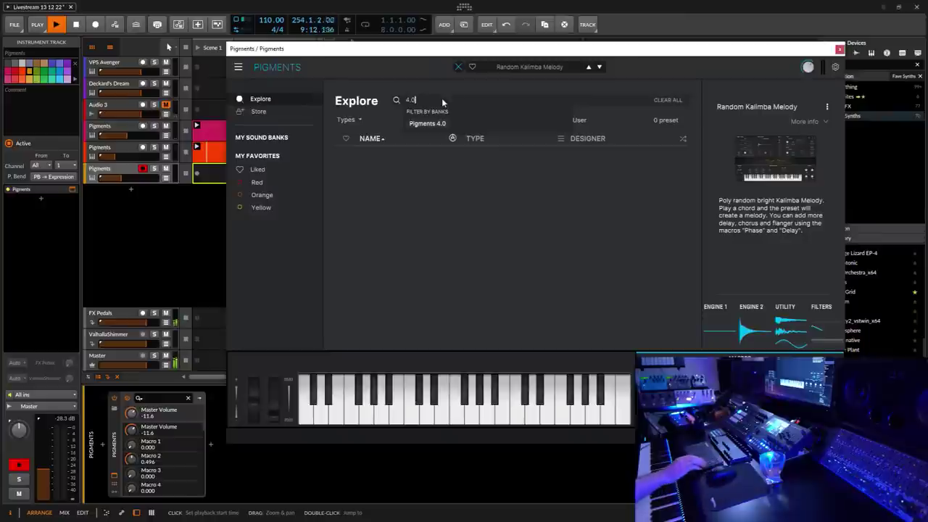
click(427, 124)
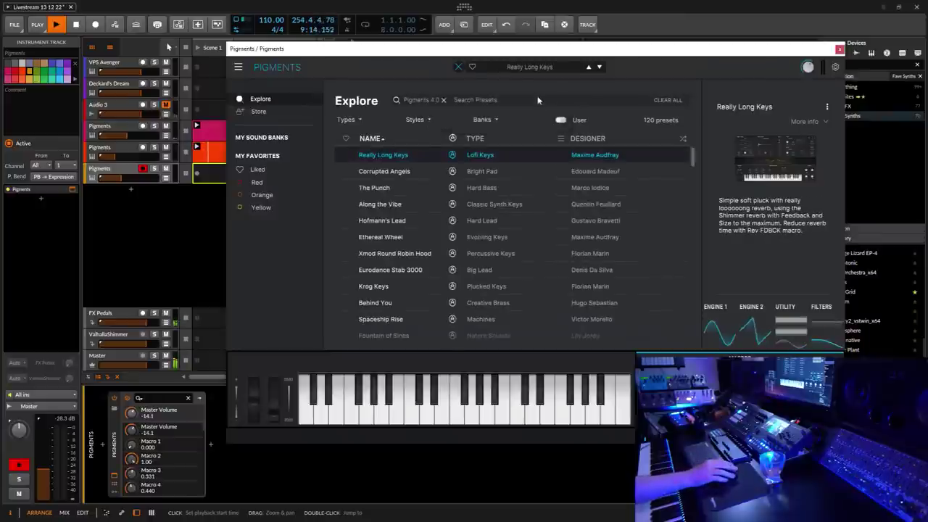
- Audition the Pigments 4.0 presets Corrupted Angels, The Punch, Along the Vibe and Hofmann's Lead
click(387, 174)
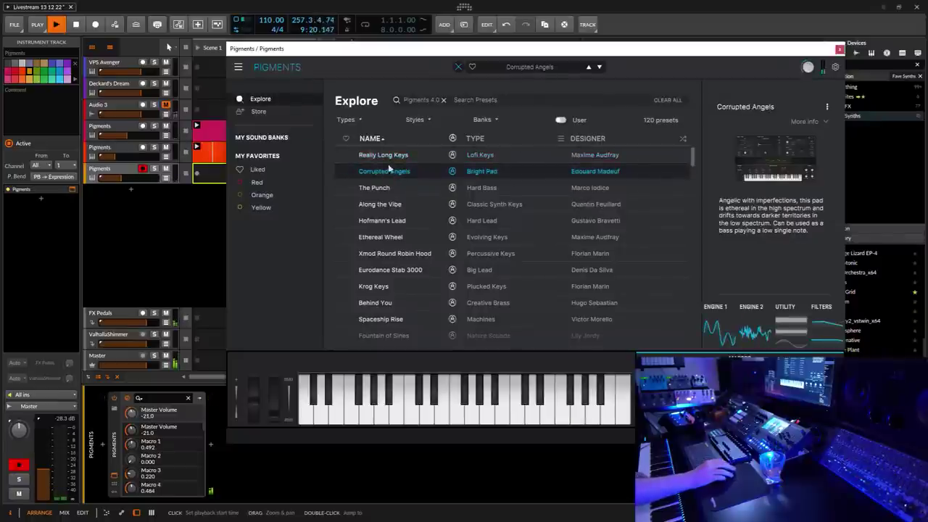
click(393, 159)
click(384, 189)
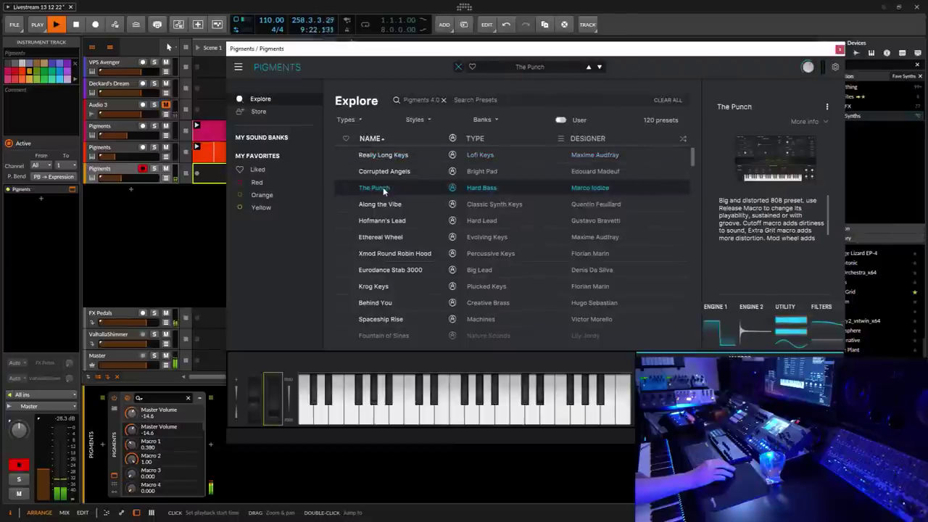
click(383, 205)
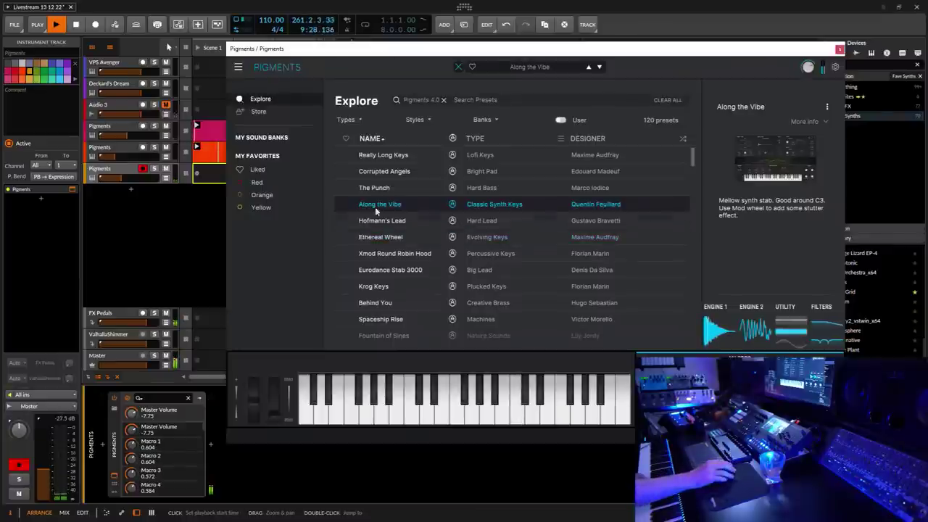
click(384, 221)
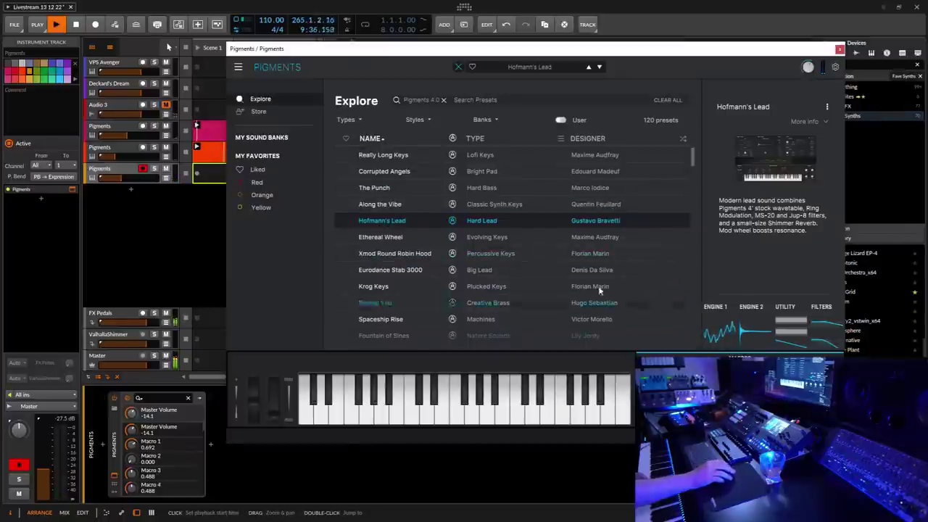
- Audition the presets Ethereal Wheel, Xmod Round Robin Hood, Eurodance Stab 3000, Krog Keys and Behind You
click(398, 238)
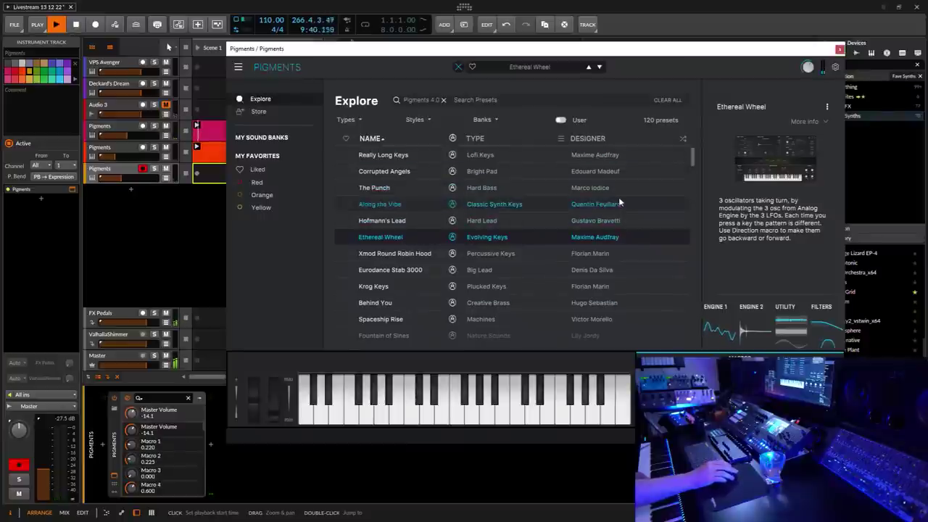
click(380, 254)
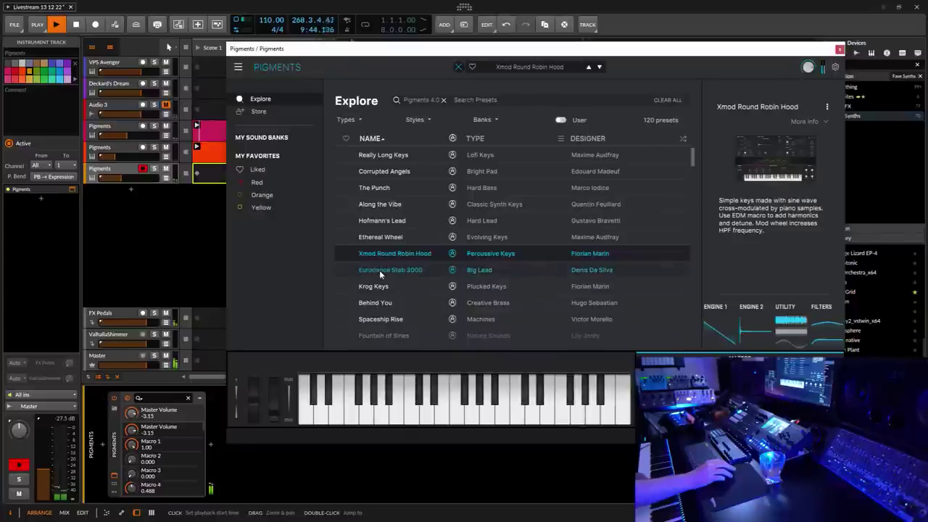
click(379, 272)
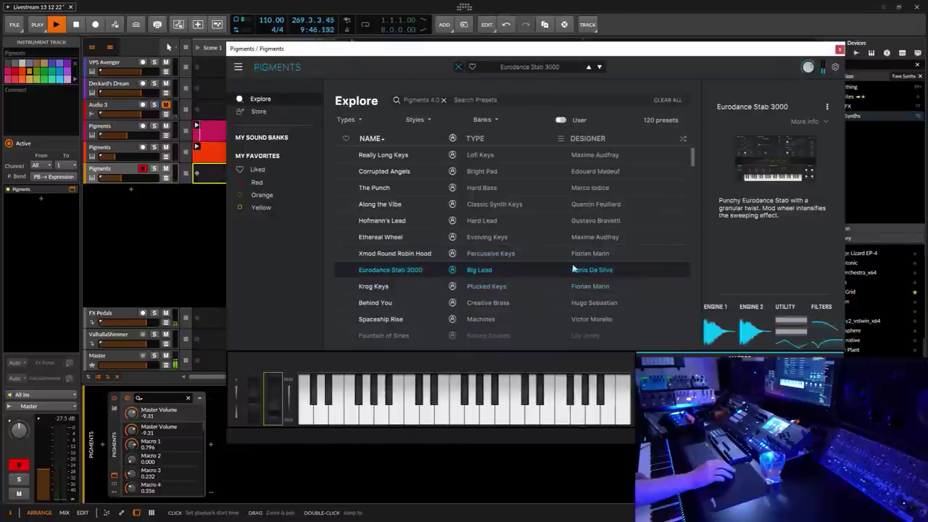
click(390, 287)
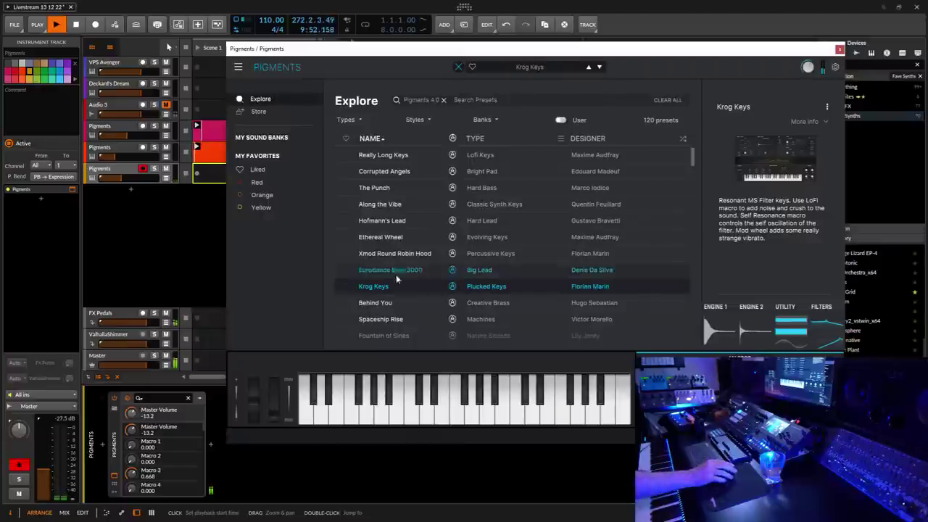
click(383, 304)
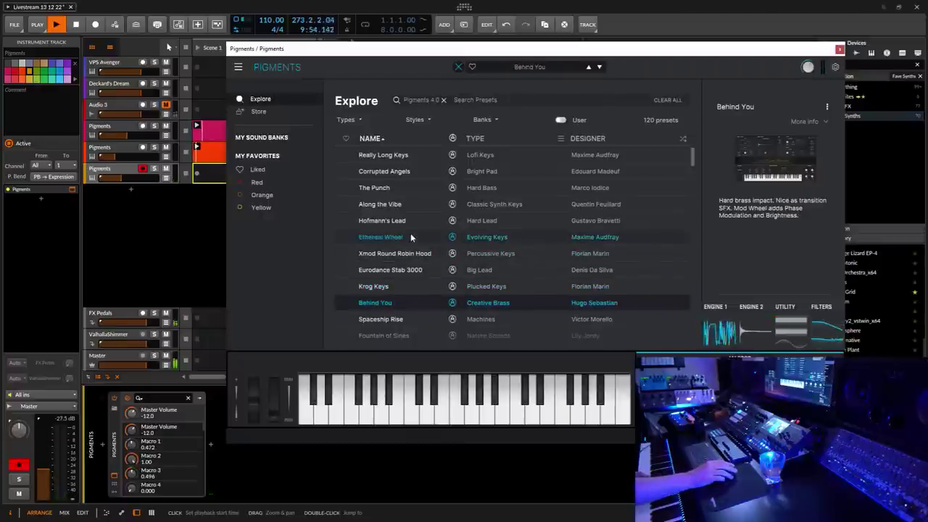
- Try the Spaceship Rise preset and load Fountain of Sines in the third track's Pigments
scroll(411, 233, down, 2)
click(381, 220)
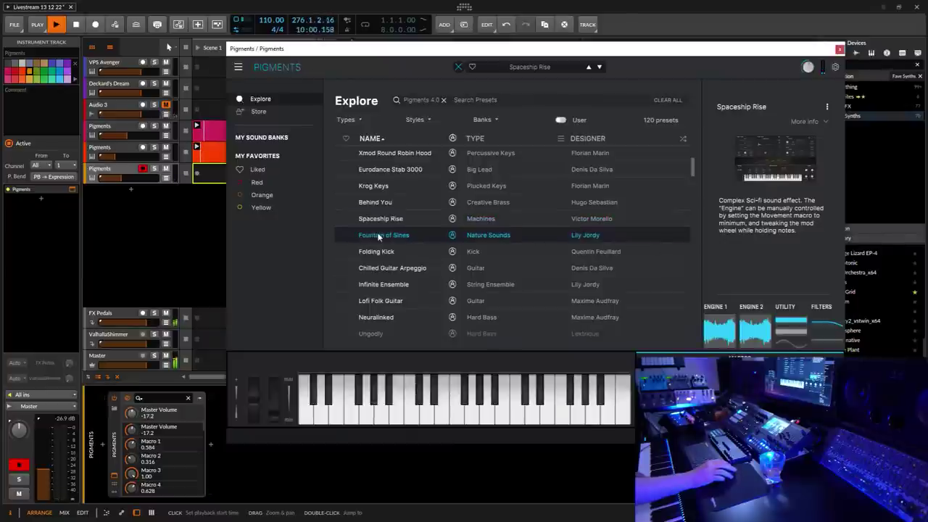
click(378, 236)
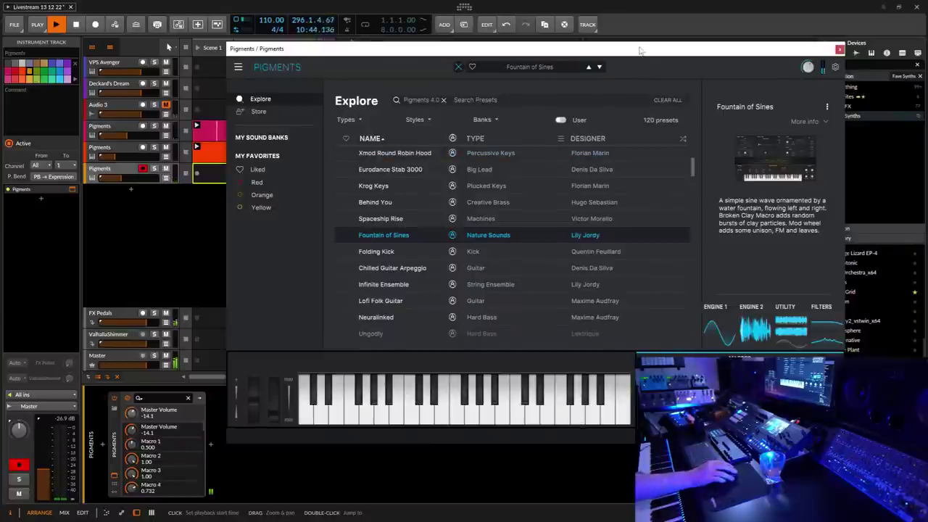
drag(640, 50, 630, 49)
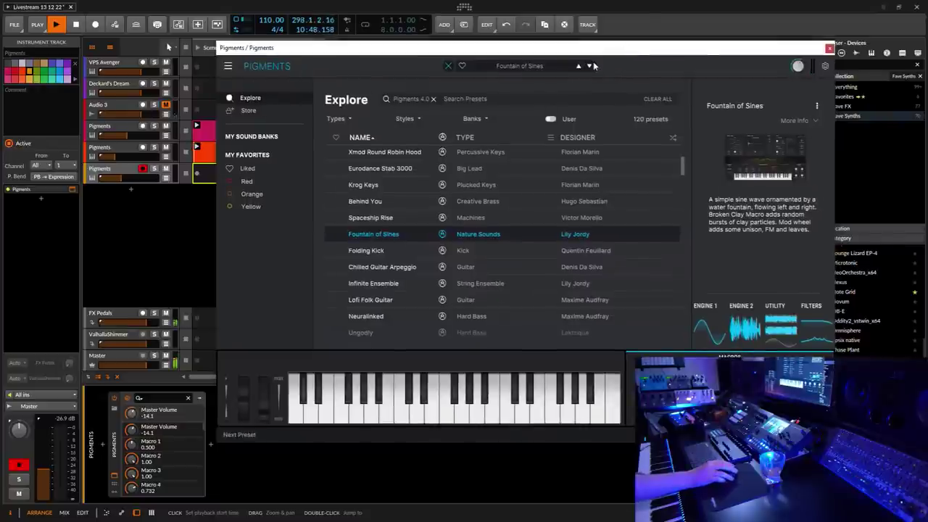
drag(593, 51, 591, 49)
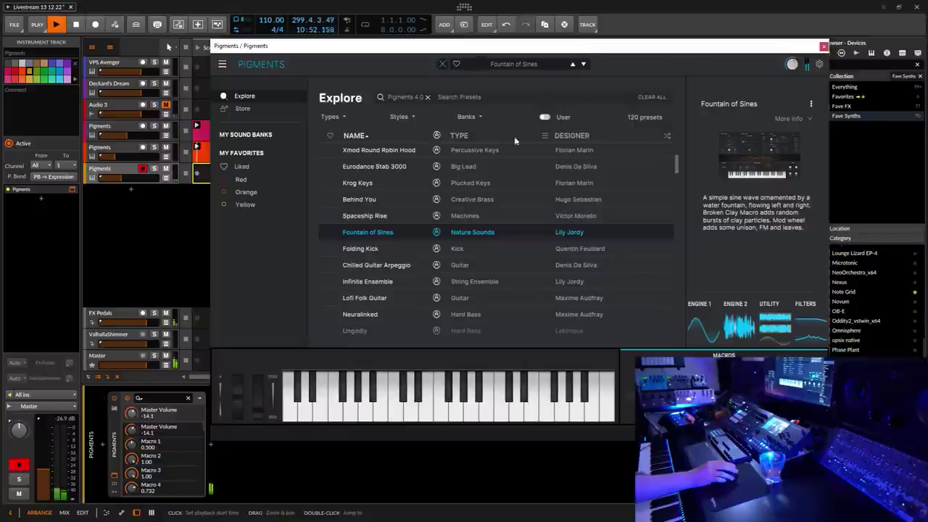
drag(544, 47, 542, 51)
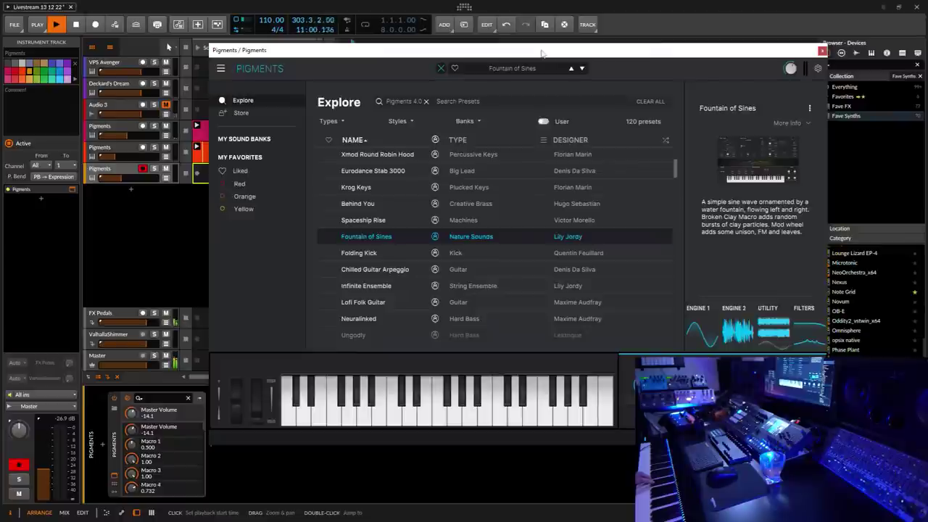
drag(405, 53, 410, 49)
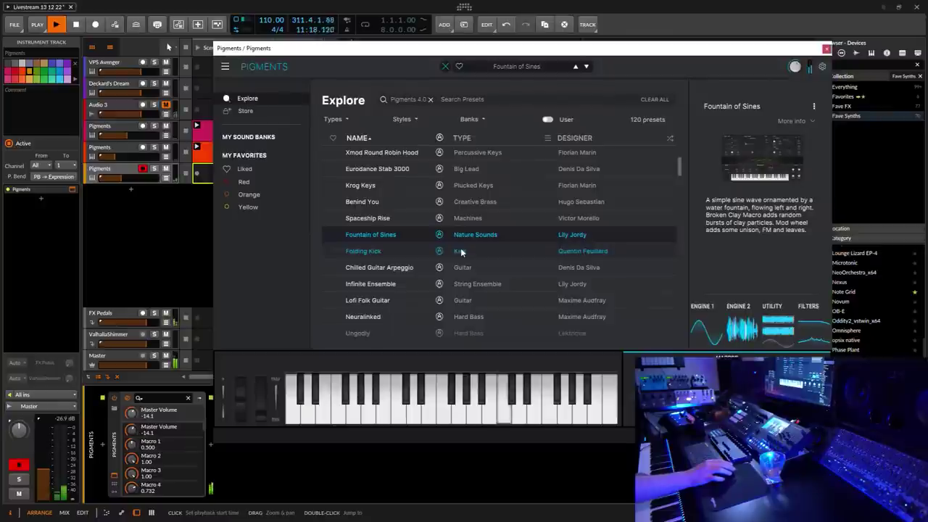
drag(529, 56, 550, 55)
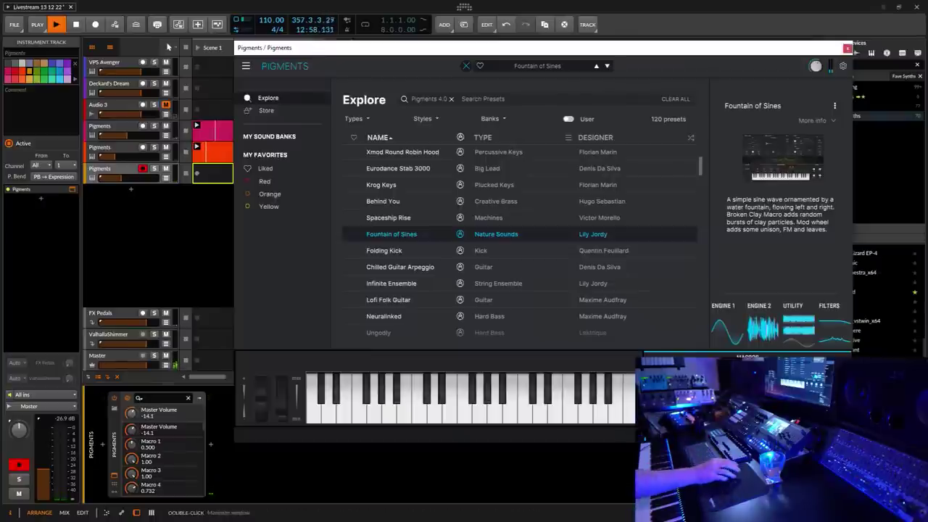
- Close the Pigments window, mute the first two Pigments tracks and select the third one for playing
click(847, 49)
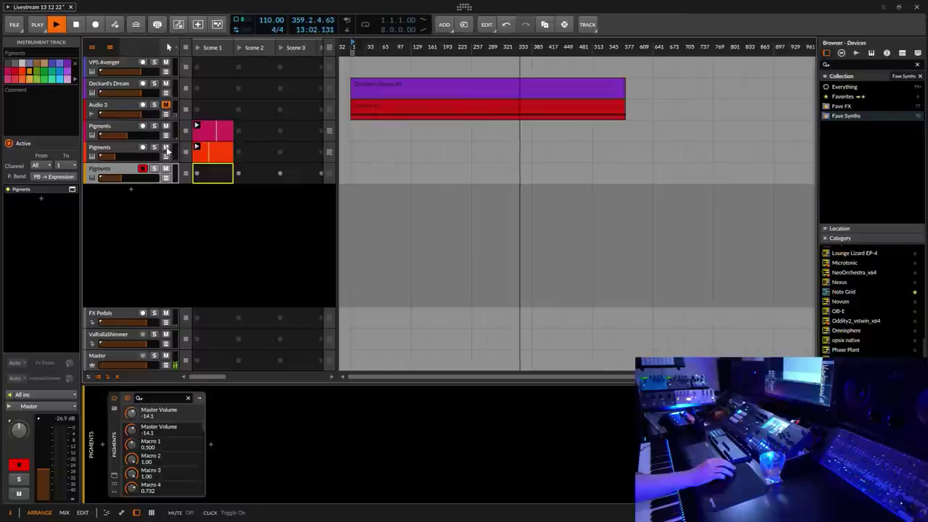
click(172, 156)
click(165, 147)
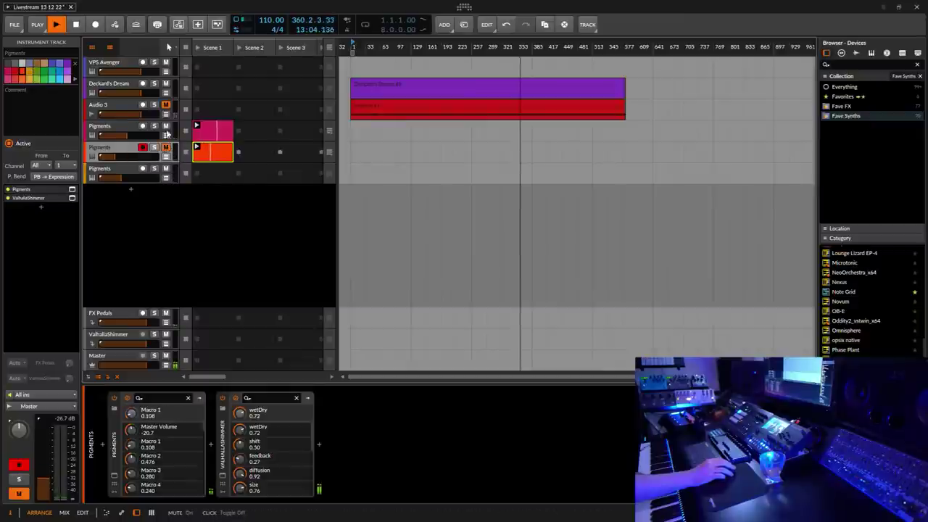
click(126, 174)
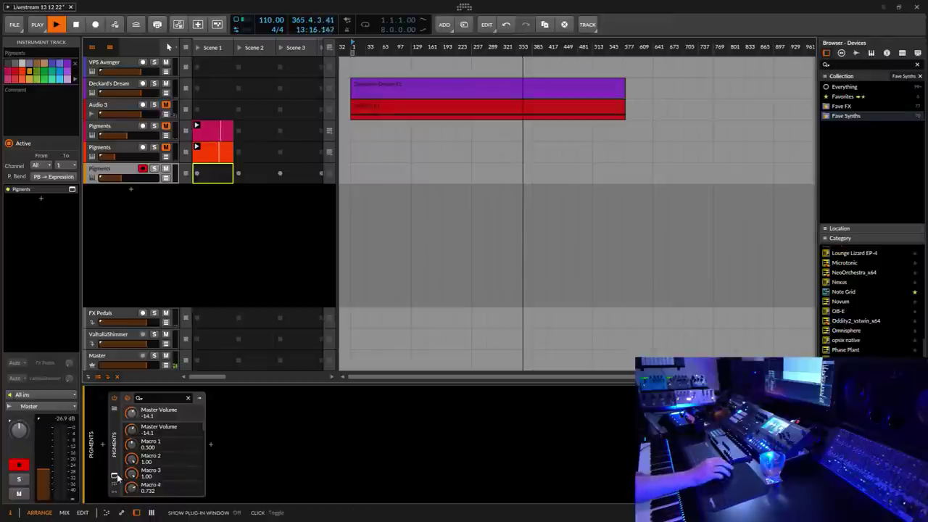
- Insert ValhallaShimmer from Fave FX after Pigments on the third Pigments track and set its mix to 0.72
click(210, 447)
click(24, 166)
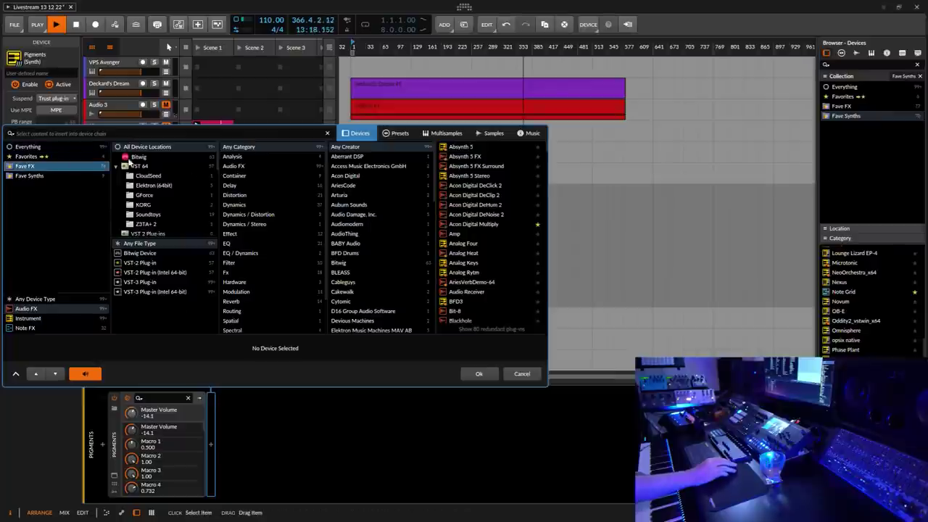
scroll(543, 162, down, 10)
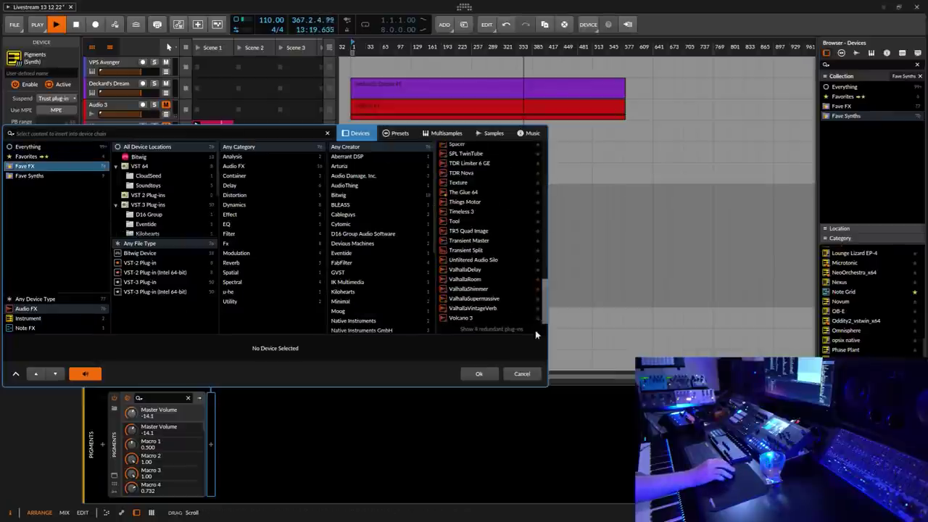
click(469, 286)
click(490, 373)
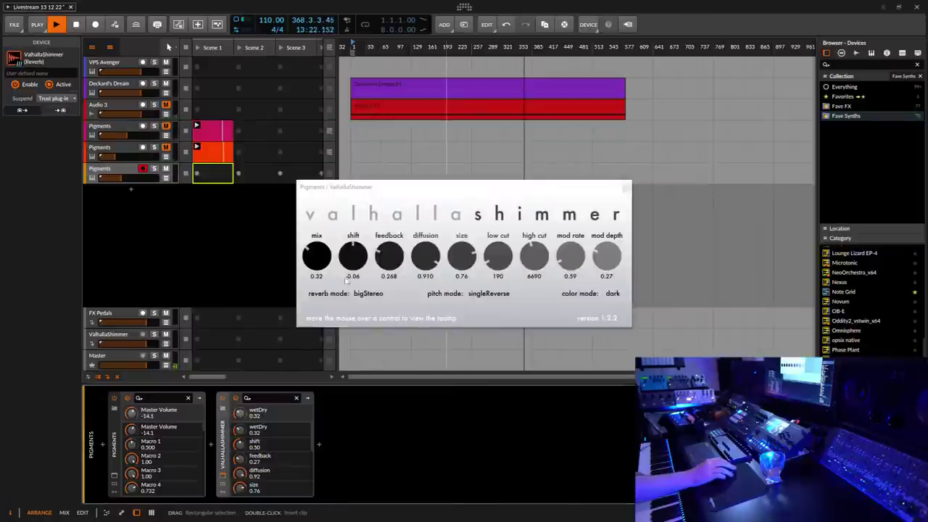
click(627, 187)
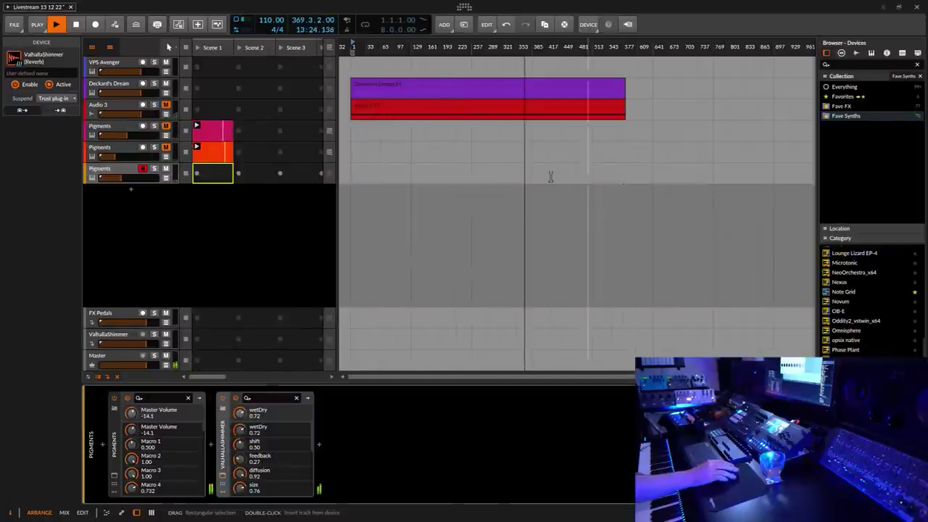
- Open Fountain of Sines in the synth view, lengthen the Env VCA attack and set its release to 4.15
click(114, 477)
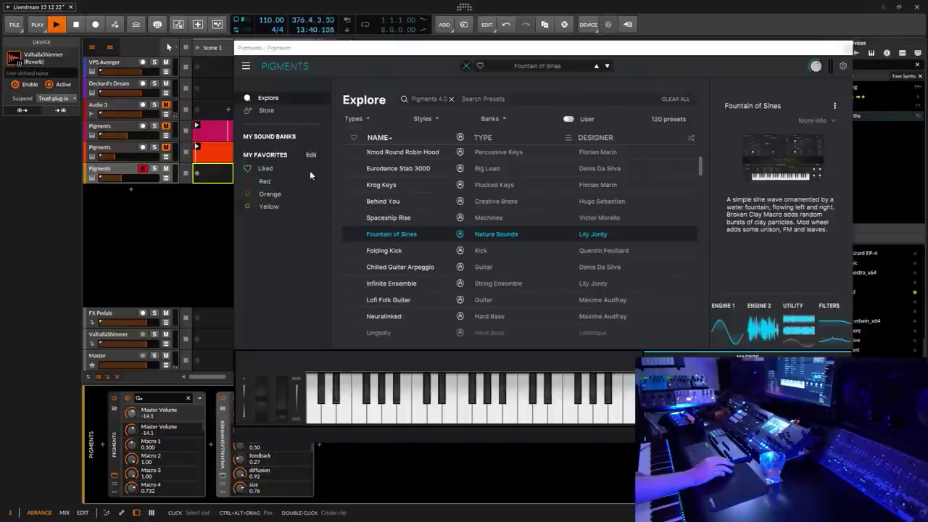
double_click(391, 234)
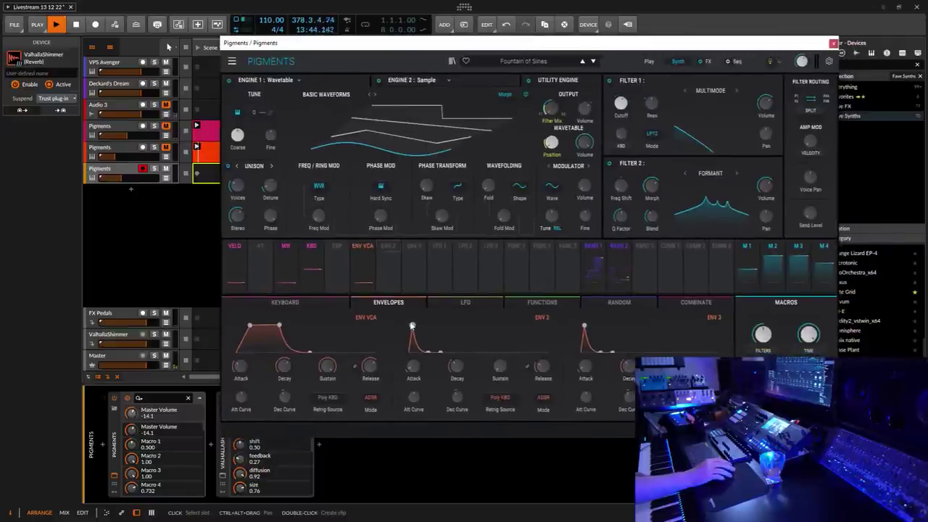
drag(240, 367, 251, 360)
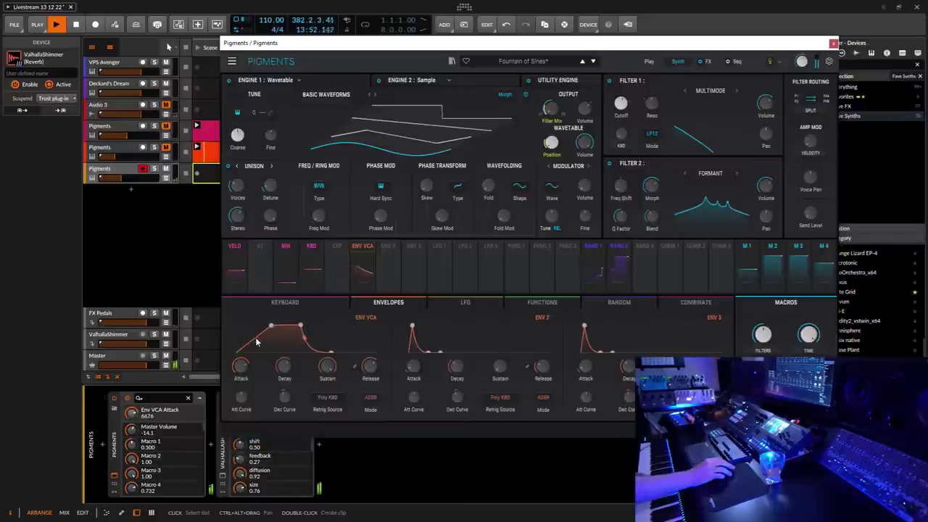
click(370, 368)
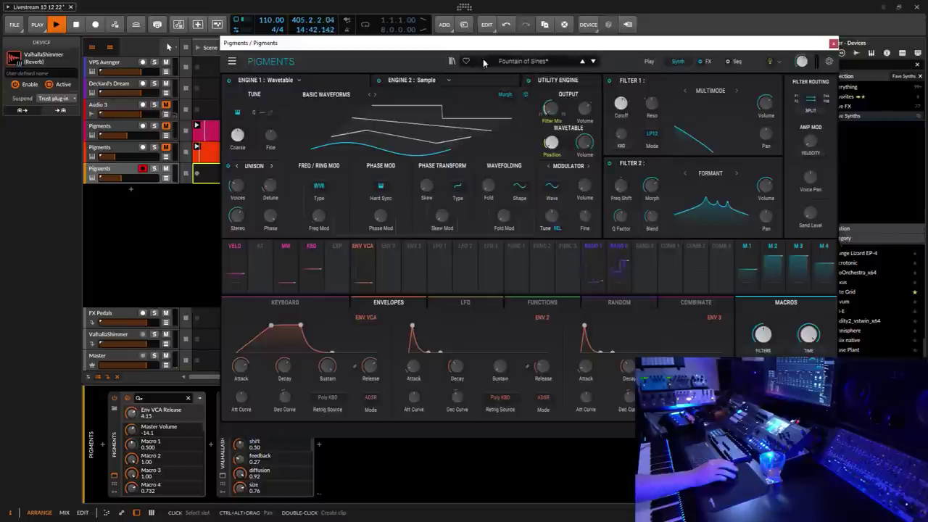
- Unmute the first two Pigments tracks and close the third track's Pigments window
drag(484, 43, 499, 49)
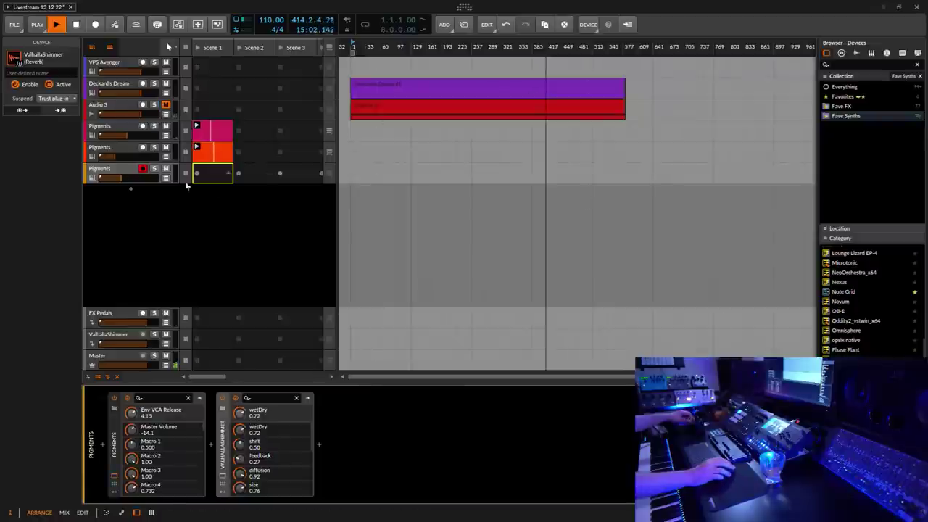
click(114, 478)
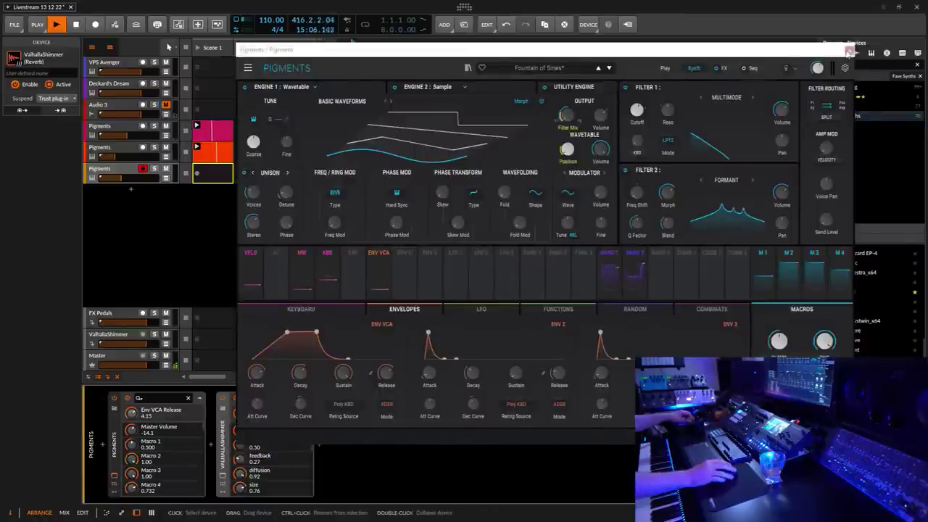
click(850, 49)
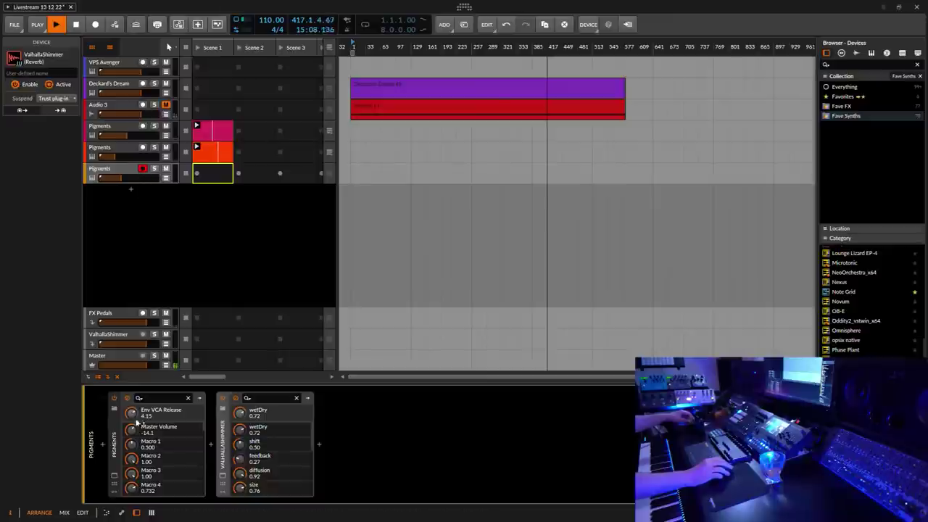
- Mark Fountain of Sines on the third Pigments track as liked and view the Liked presets list
click(114, 477)
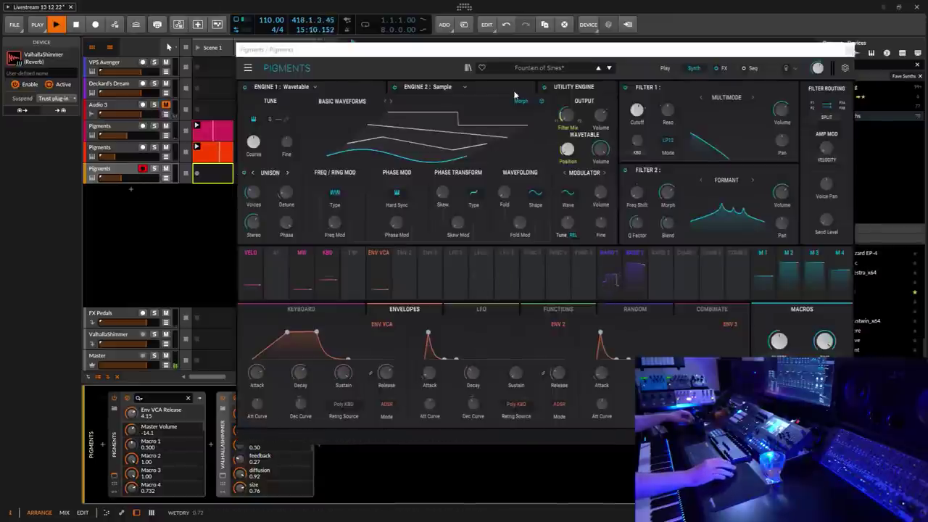
click(482, 68)
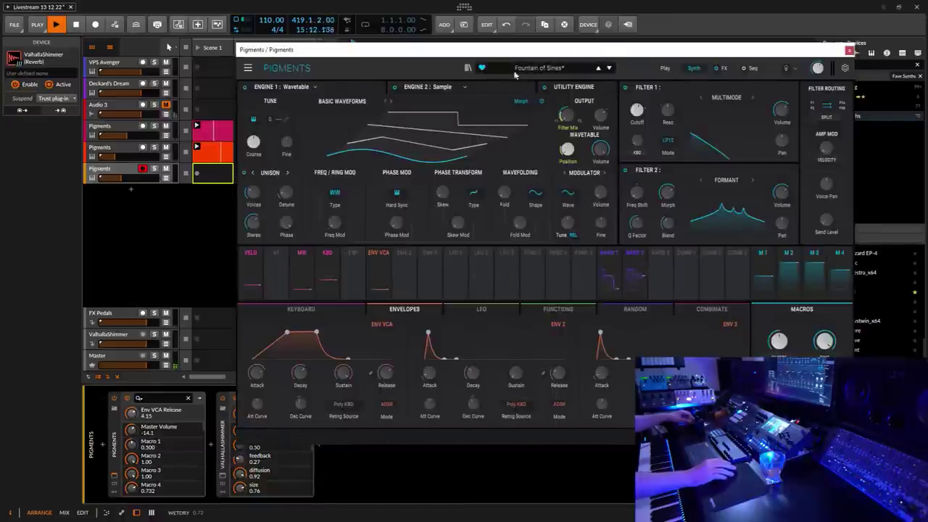
click(468, 68)
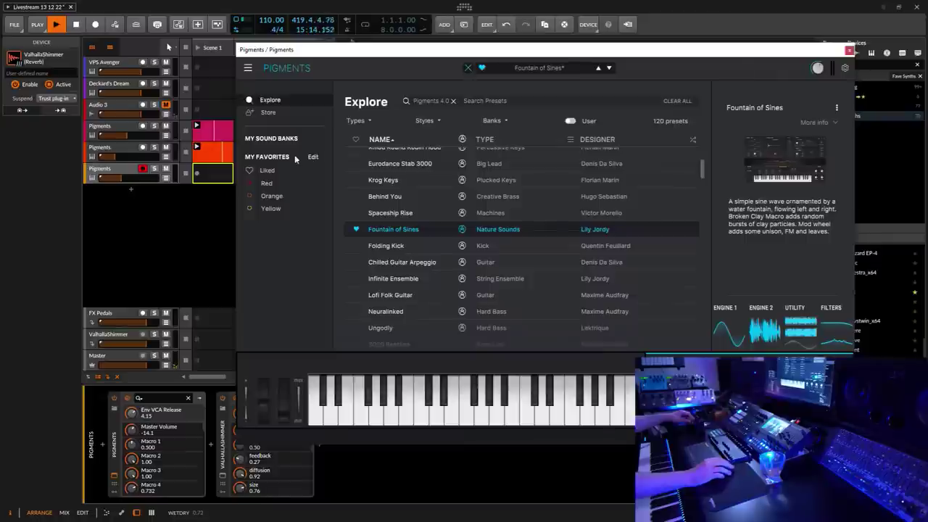
click(268, 171)
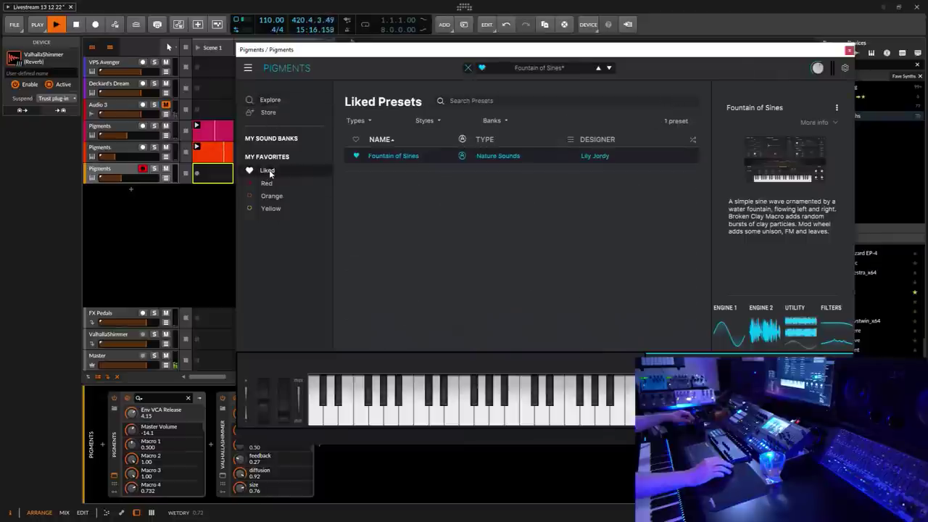
click(850, 51)
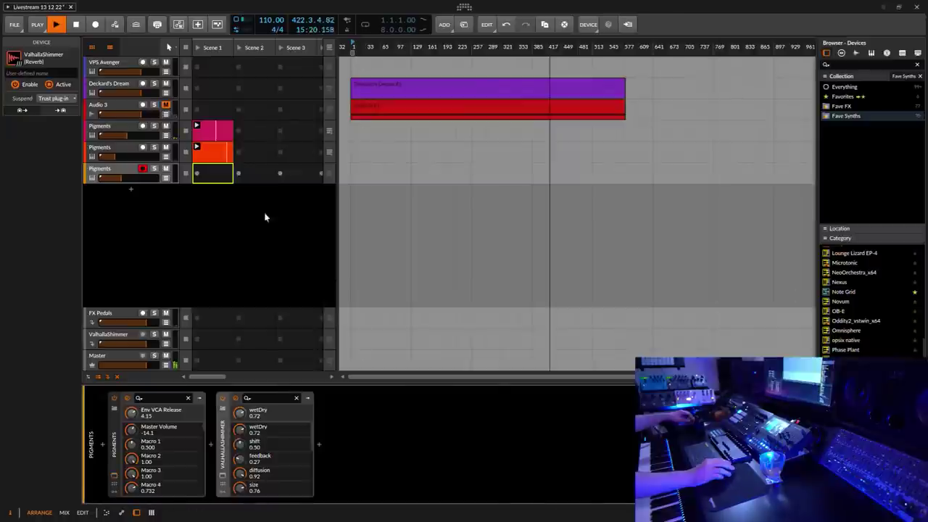
- Mark City of the Lost on the second Pigments track and Non Existance on the first as liked, then reselect the third track
click(137, 153)
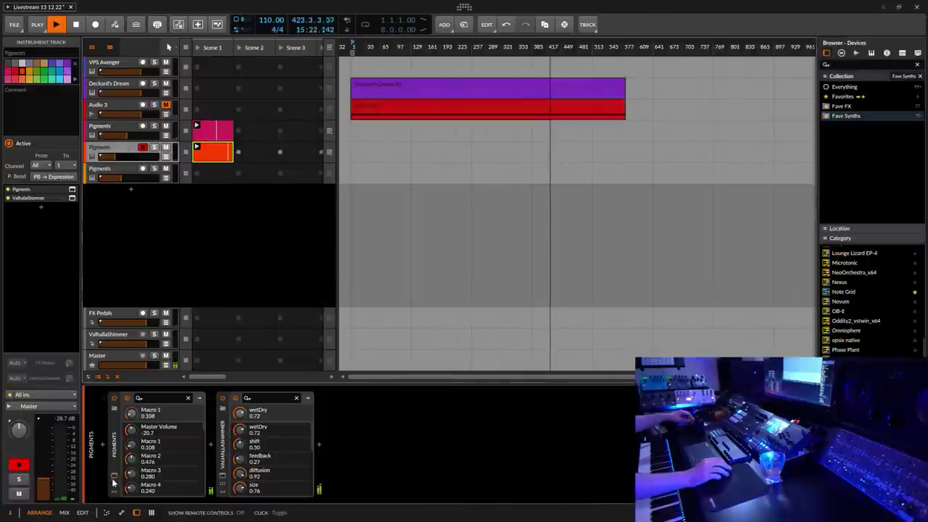
click(180, 453)
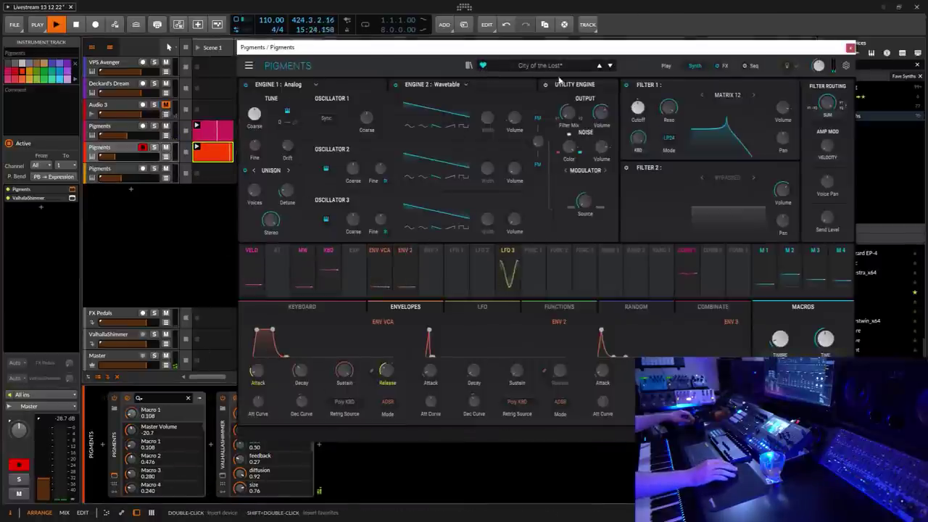
click(851, 48)
click(127, 135)
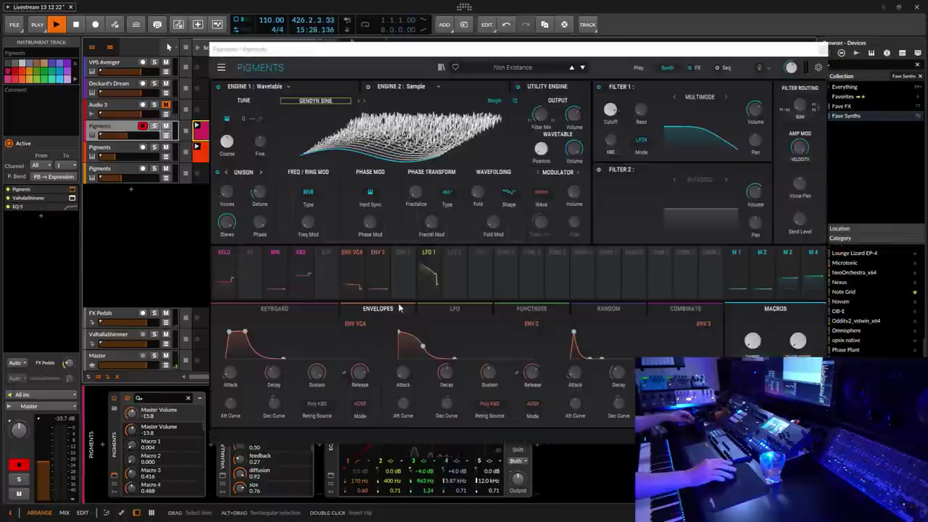
click(168, 458)
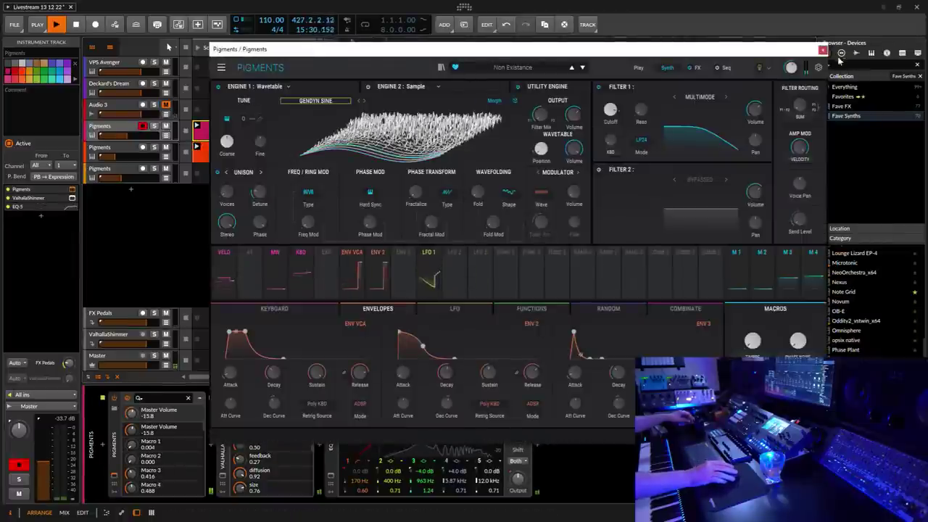
click(820, 49)
click(117, 177)
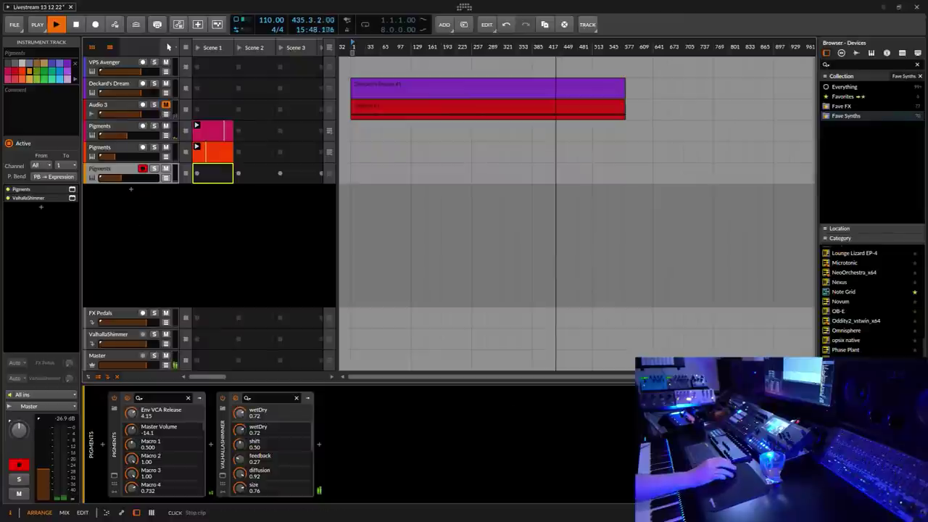
- Add a fourth Pigments instrument track and try the Keys preset Clavicle on it
drag(310, 276, 306, 274)
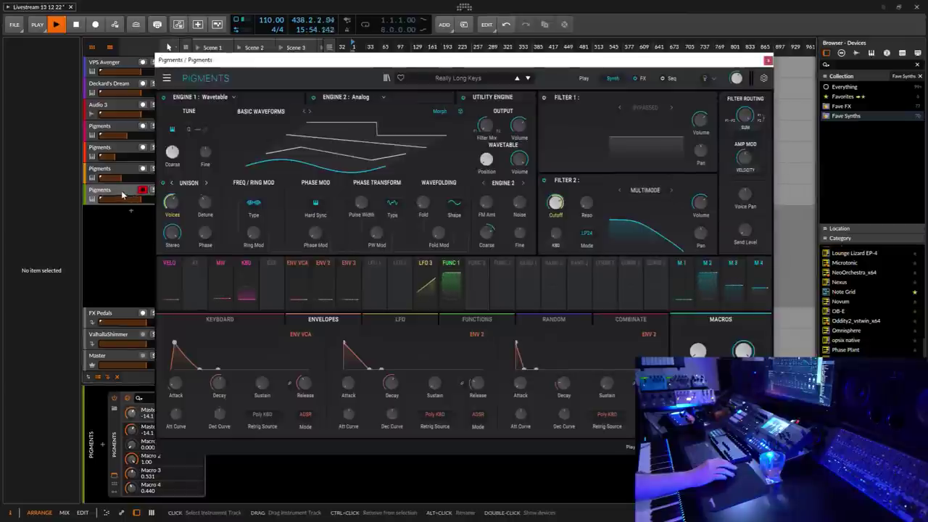
drag(451, 63, 528, 56)
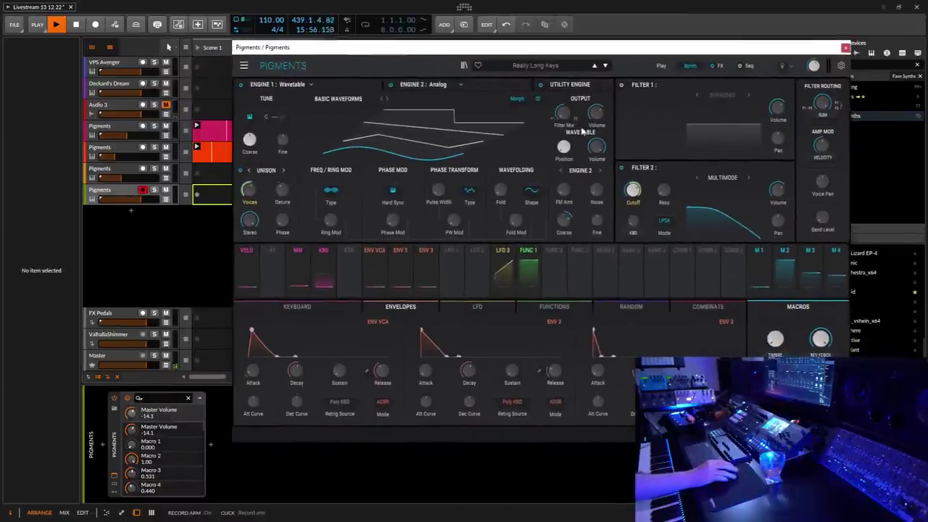
click(544, 67)
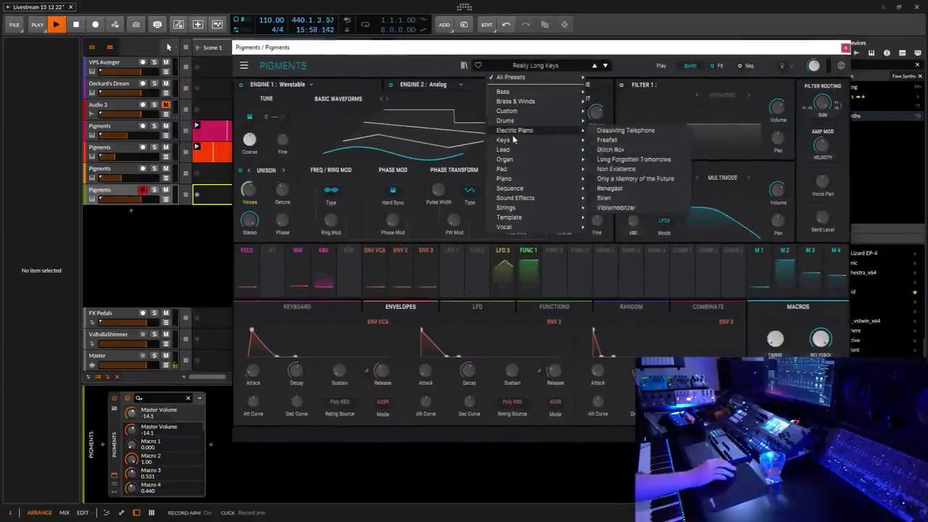
mouse_move(512, 141)
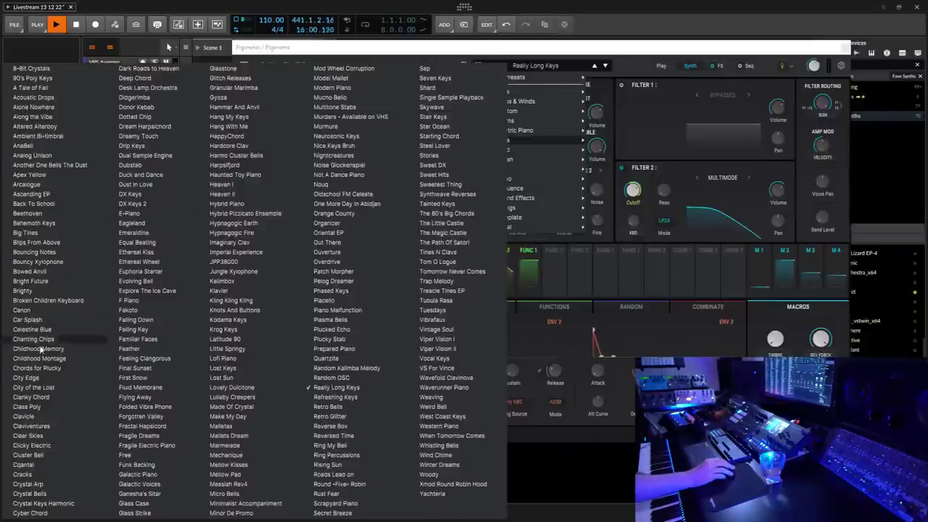
click(35, 416)
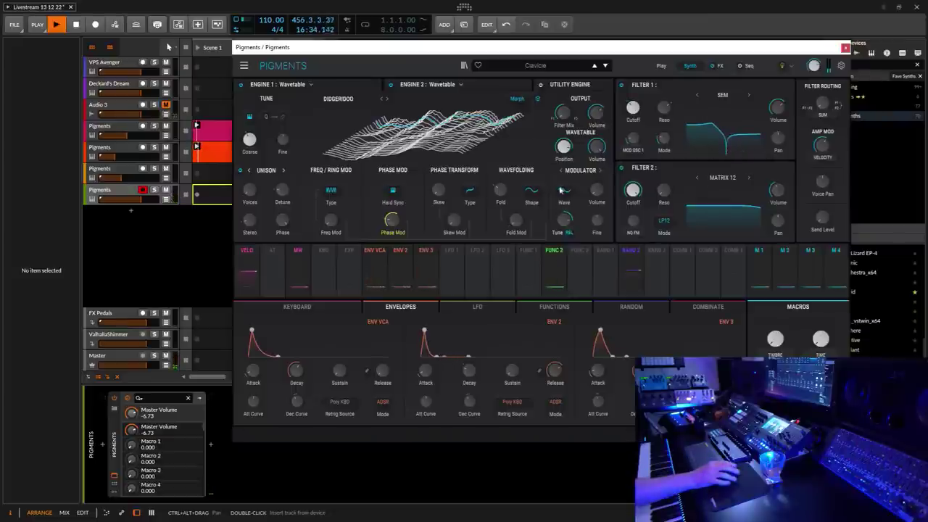
- Load the Pad preset Sweet Night on the fourth Pigments track and lower the track's volume to about -28.8 dB
click(546, 66)
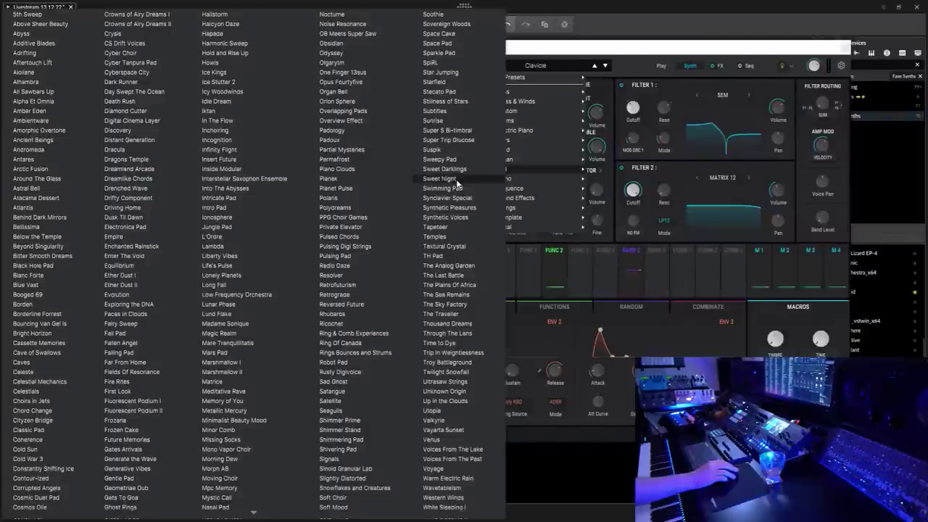
key(Escape)
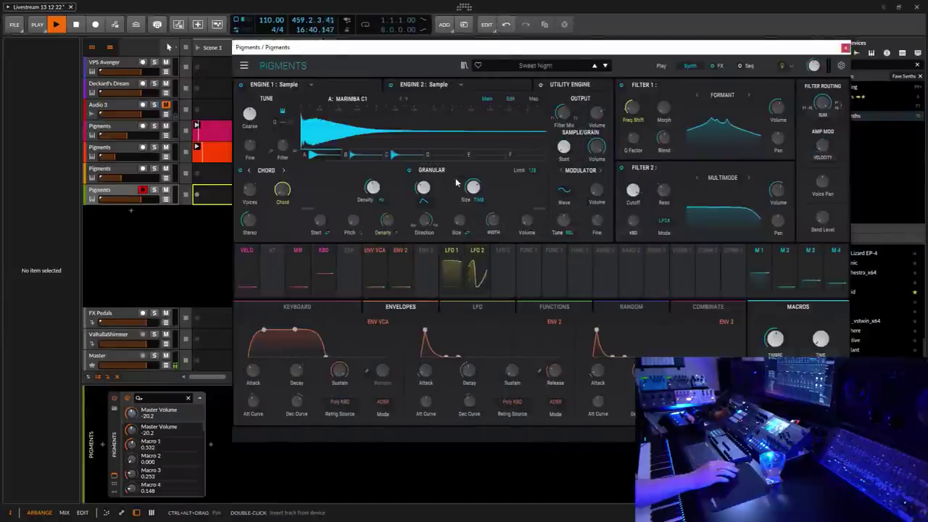
click(161, 196)
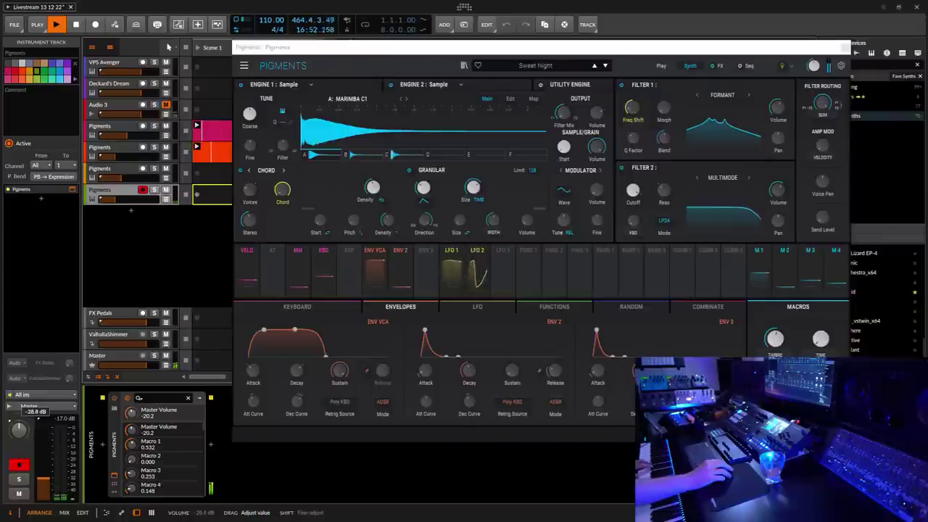
drag(19, 429, 69, 397)
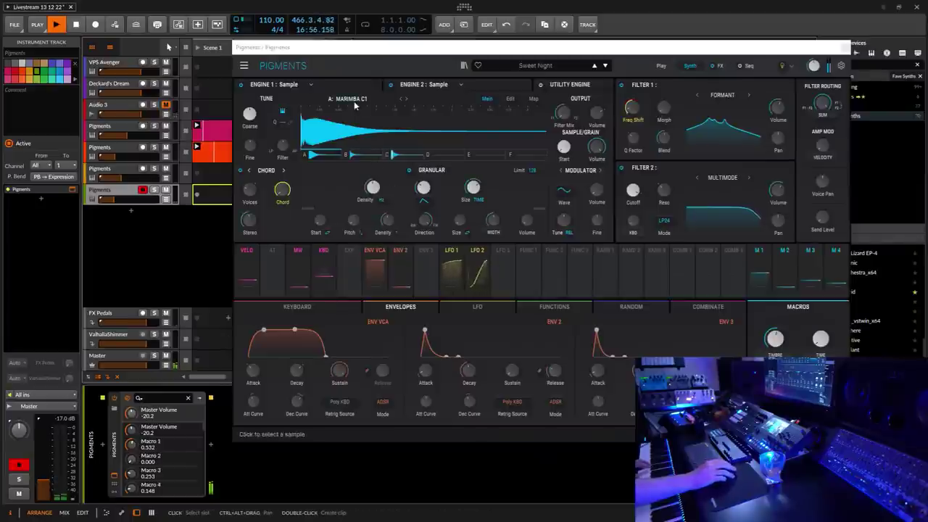
- Turn Sweet Night's Sample 1 main volume down to -70.0 and raise the fourth Pigments track's volume to about -22.7 dB
drag(611, 150, 611, 154)
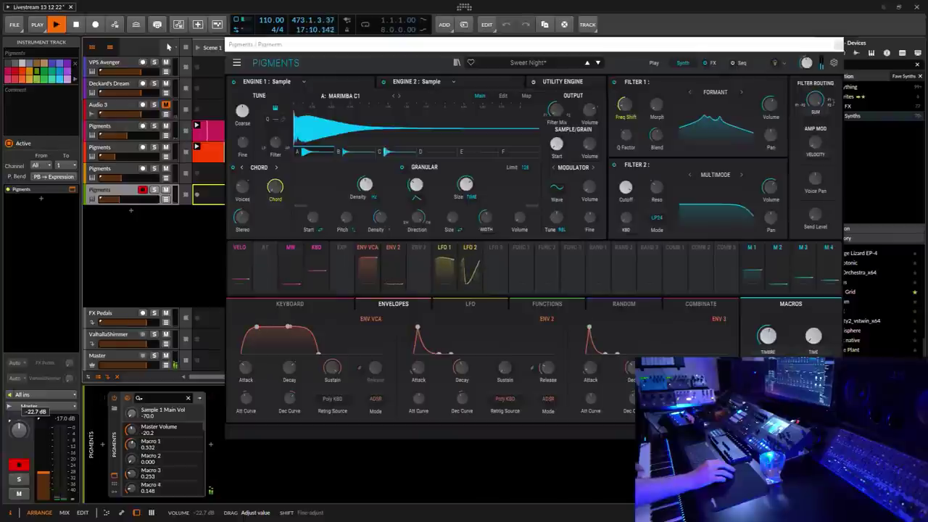
drag(36, 411, 36, 413)
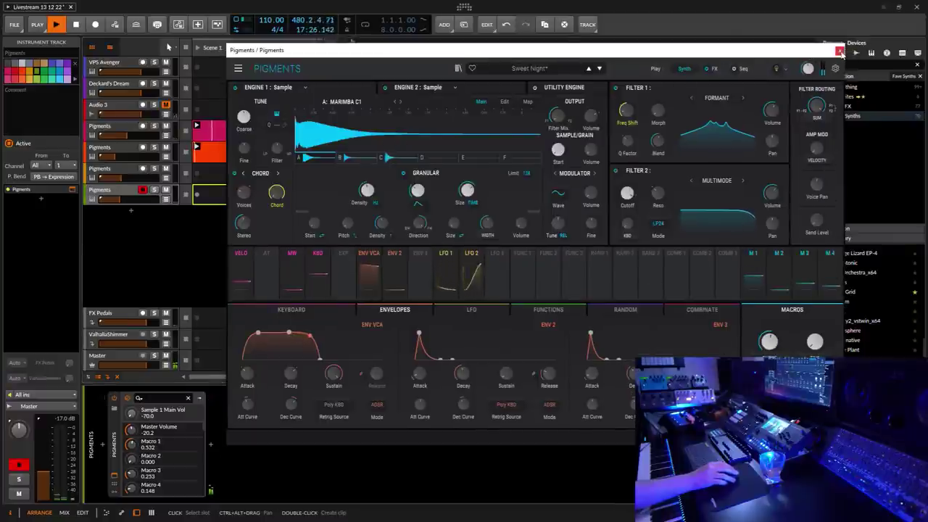
click(840, 52)
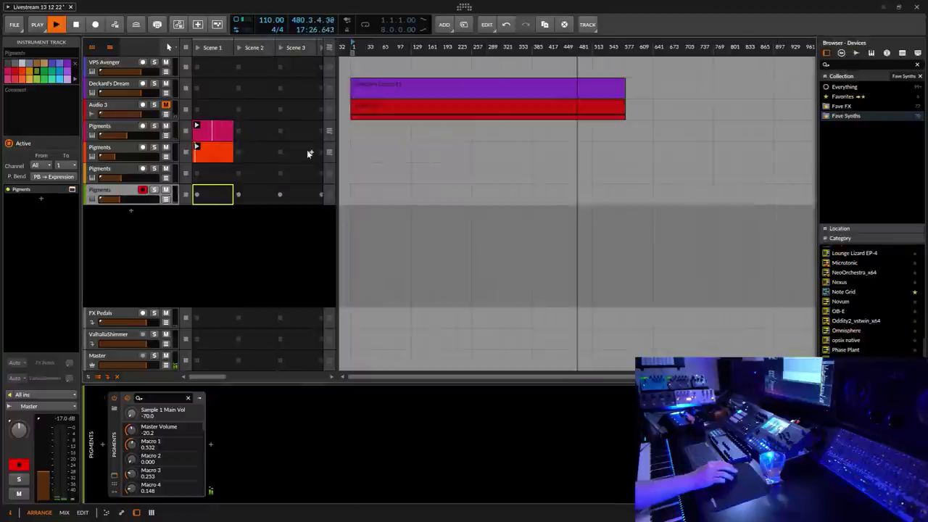
- Record a Scene 1 clip on the fourth Pigments track and stretch its C4 note to start at 1.1.1.00 and last 4.0.0.00
click(196, 196)
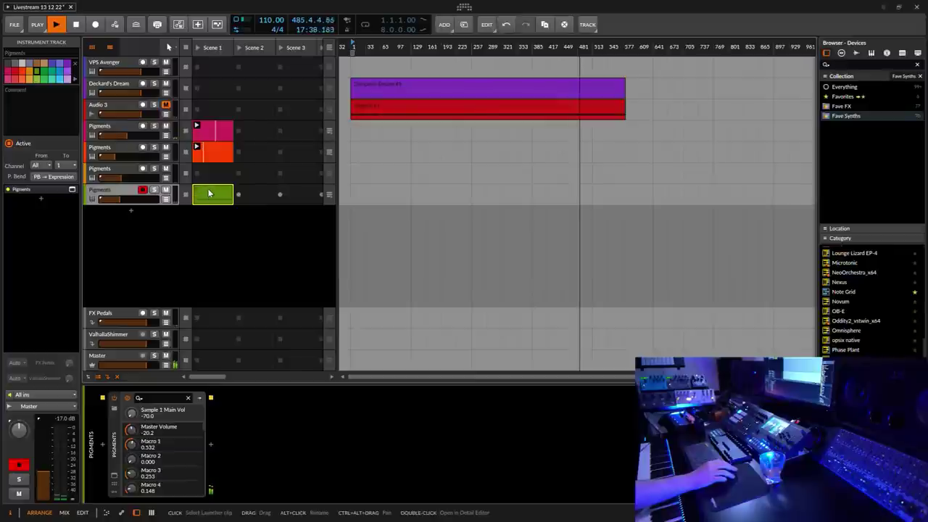
double_click(212, 193)
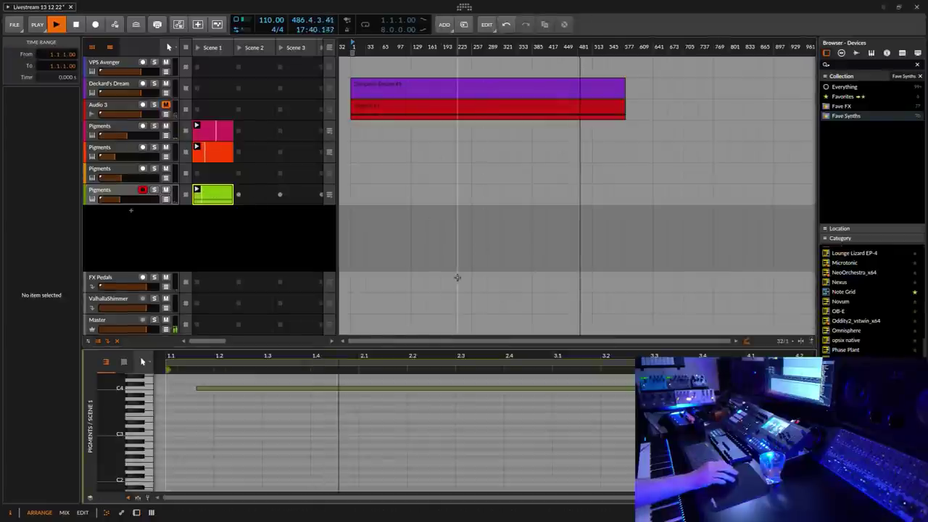
click(200, 390)
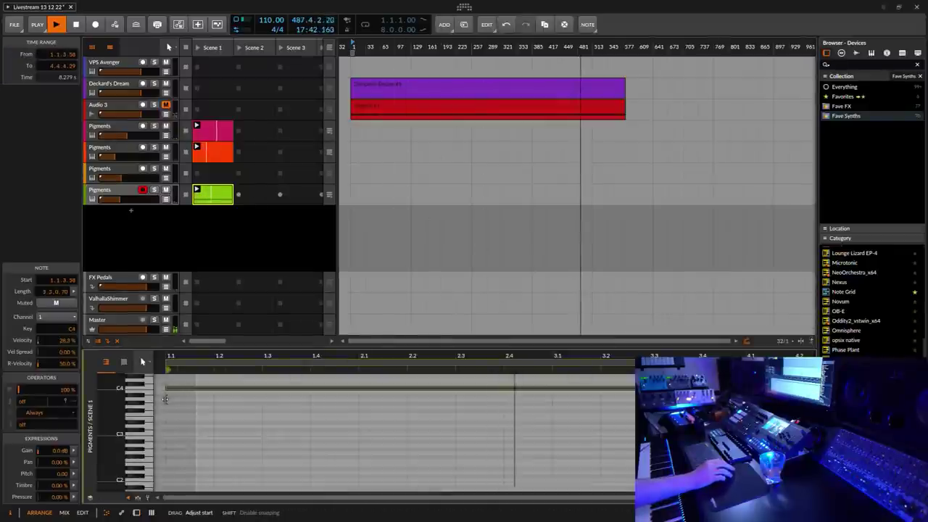
key(z)
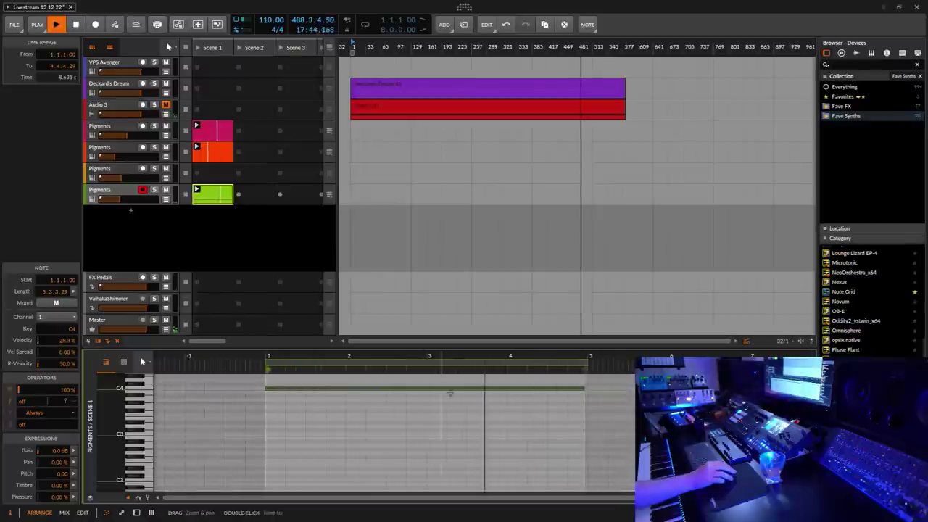
drag(583, 390, 589, 390)
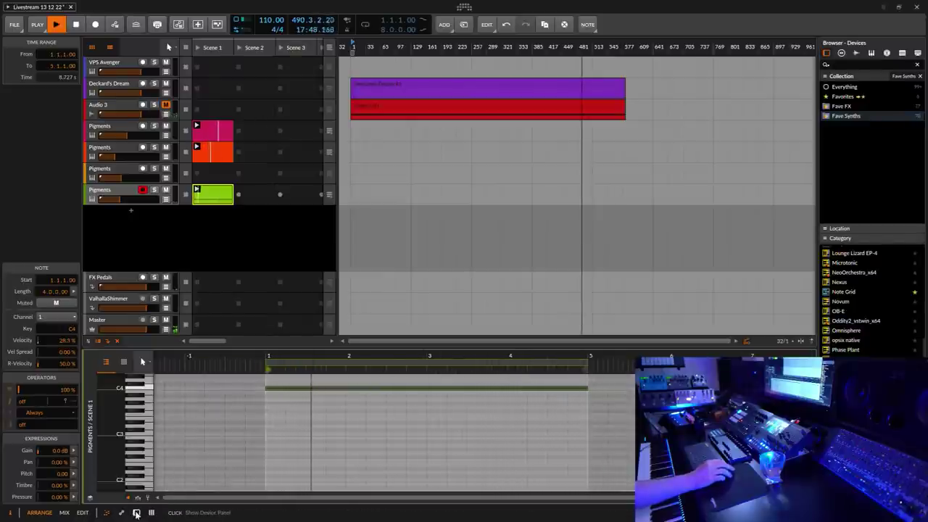
- Insert EQ-5 from Fave FX after Pigments on the fourth Pigments track
double_click(125, 195)
click(122, 195)
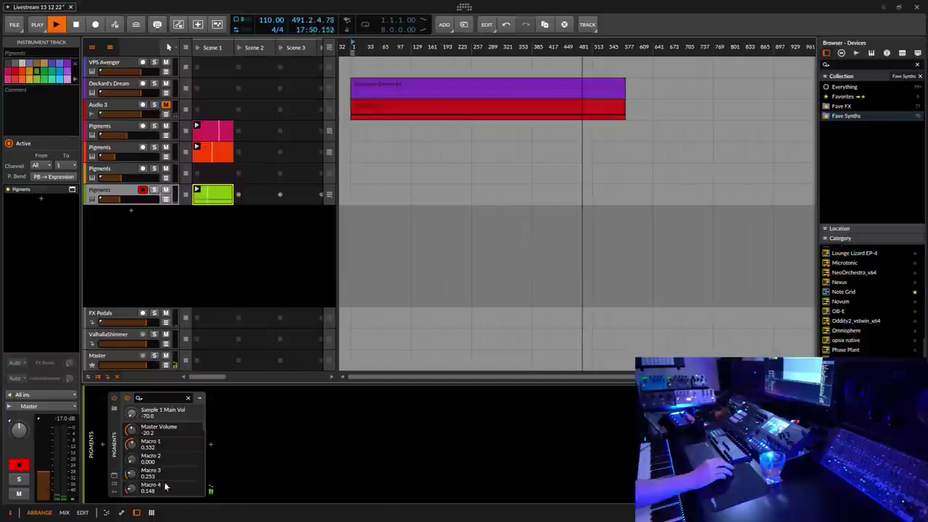
click(212, 444)
click(27, 166)
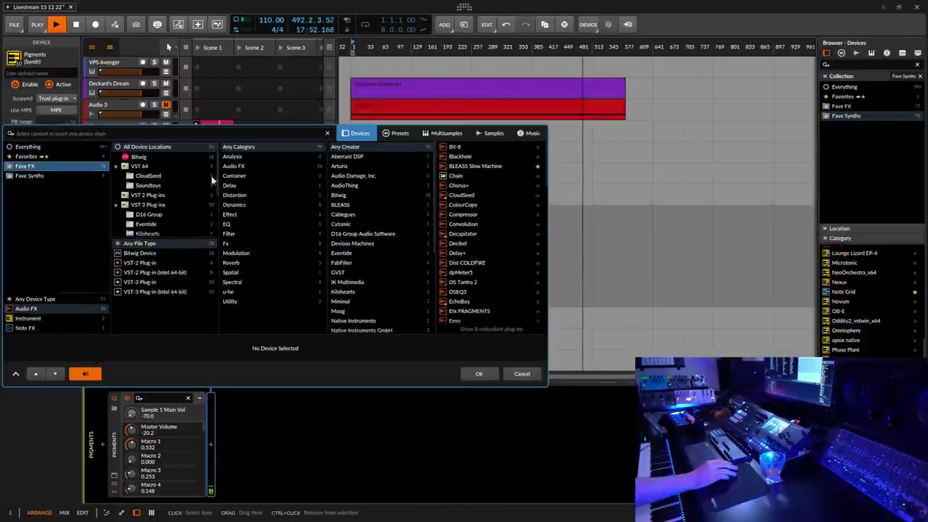
scroll(489, 218, down, 6)
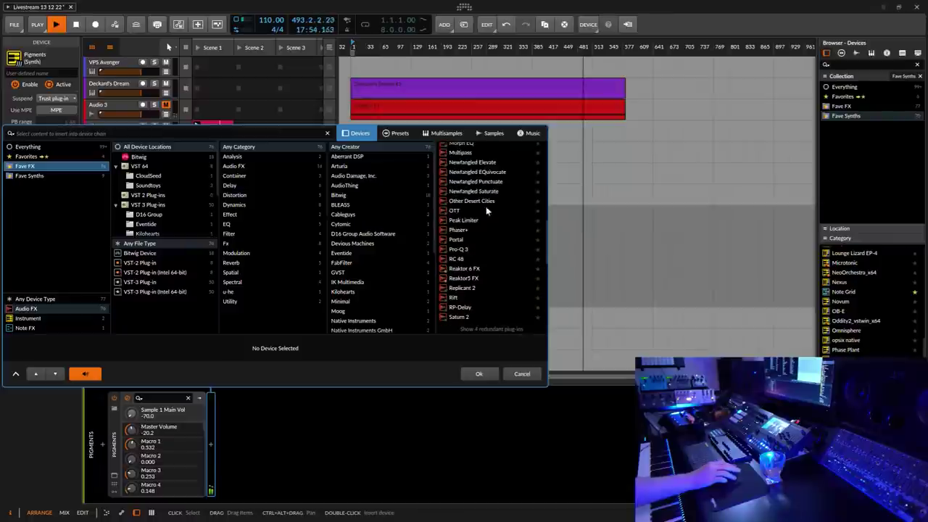
scroll(486, 212, up, 6)
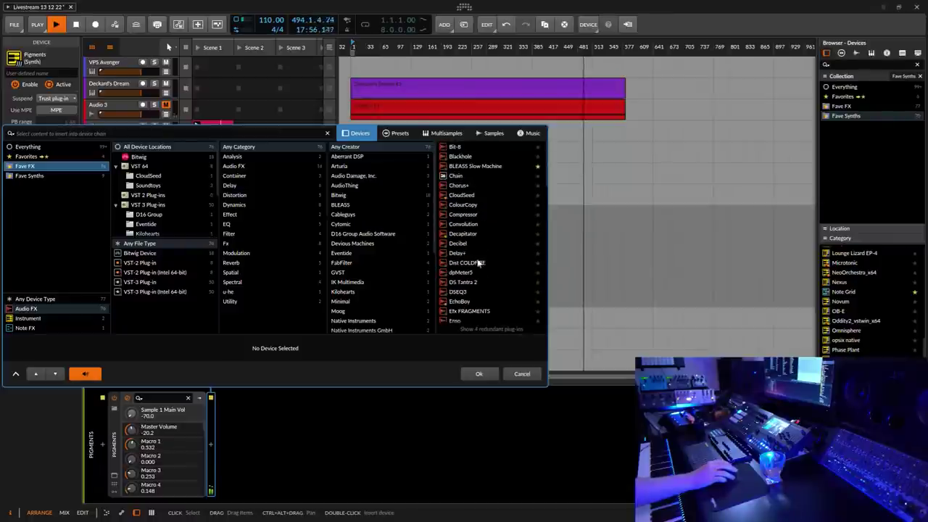
scroll(469, 308, down, 2)
click(468, 297)
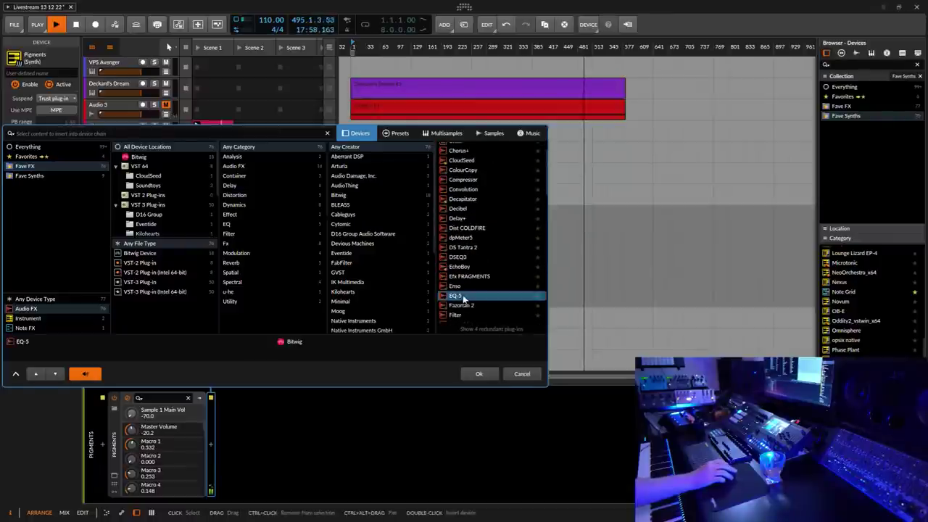
click(478, 373)
- Set EQ-5's first band to a 4-pole high-pass at 488 Hz with Q 0.50 and lower the track volume to about -26.5 dB
click(263, 461)
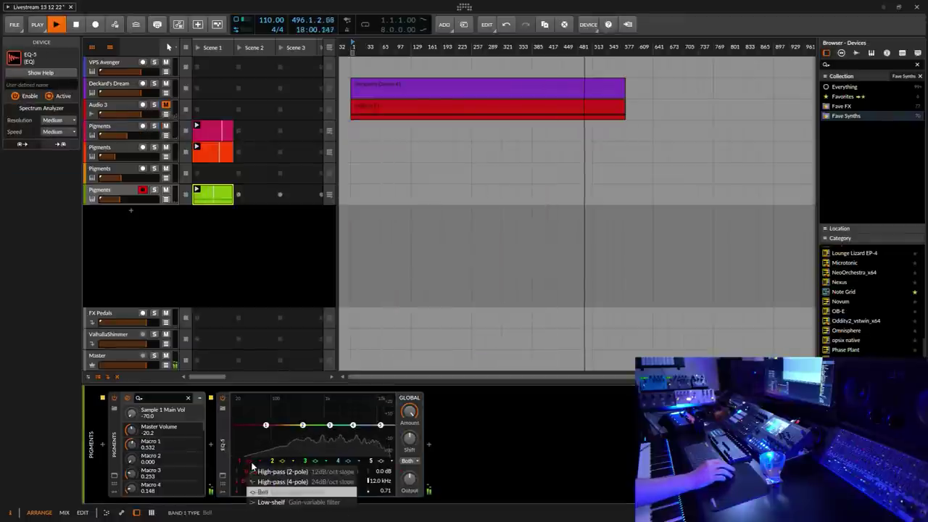
click(268, 480)
drag(268, 427, 299, 444)
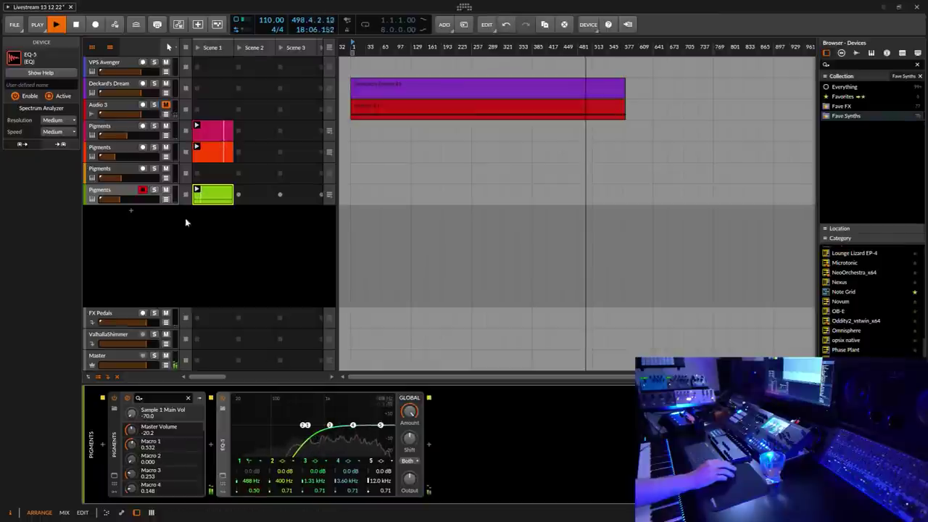
click(120, 194)
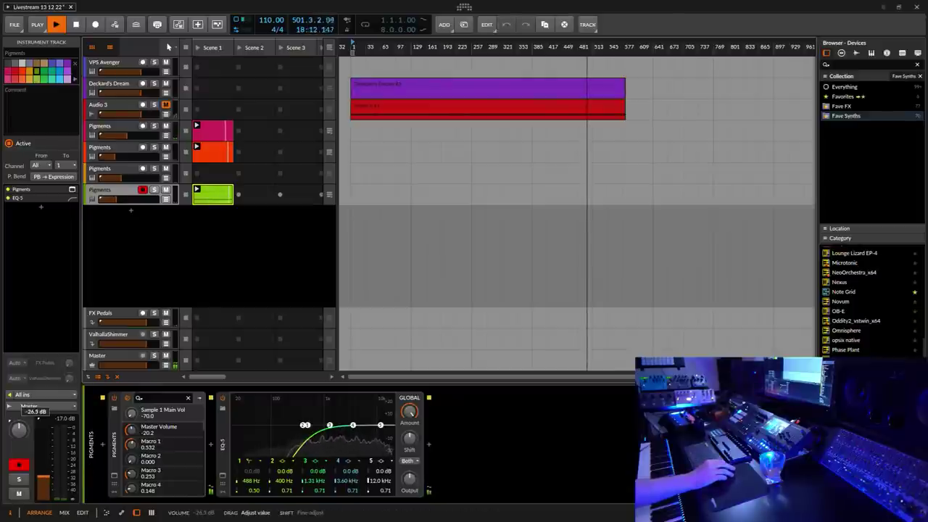
- Adjust the third Pigments track's volume and insert EQ-5 from Fave FX between its Pigments and ValhallaShimmer devices
click(124, 171)
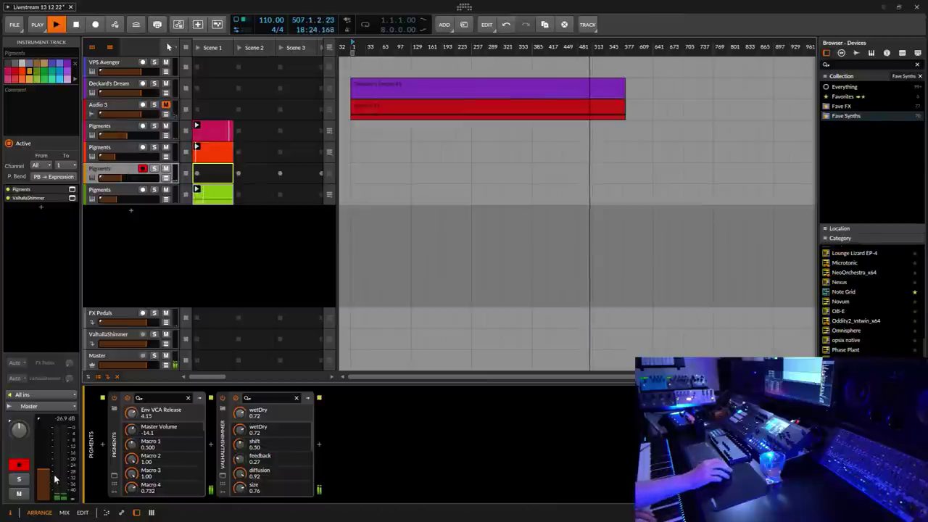
drag(43, 462, 43, 466)
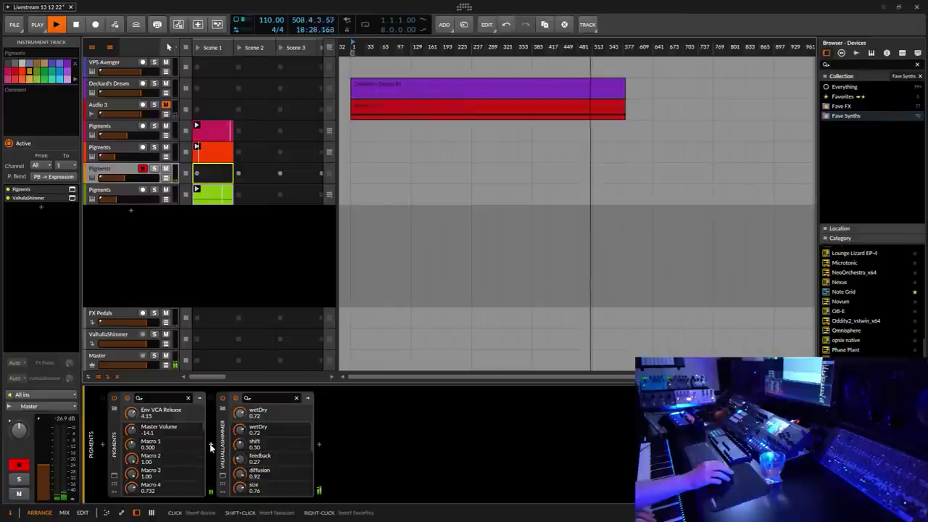
click(211, 449)
click(28, 167)
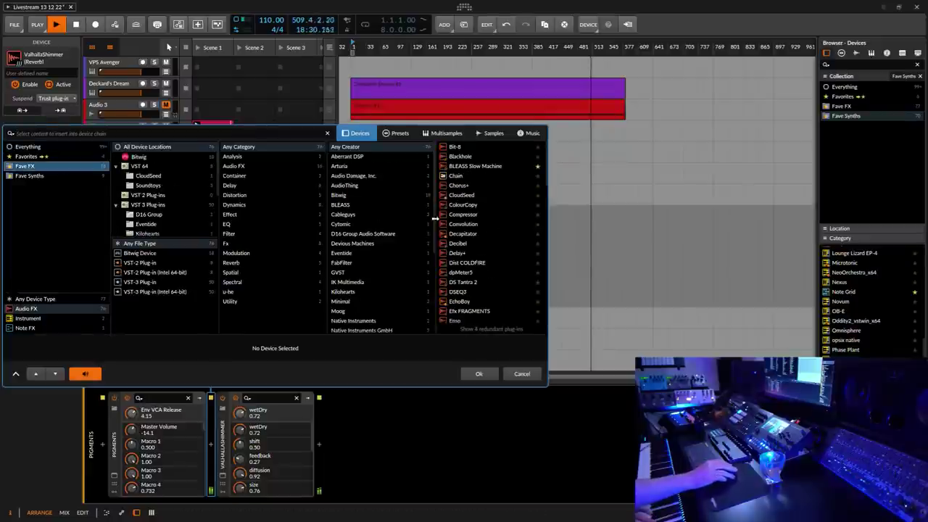
scroll(480, 272, down, 3)
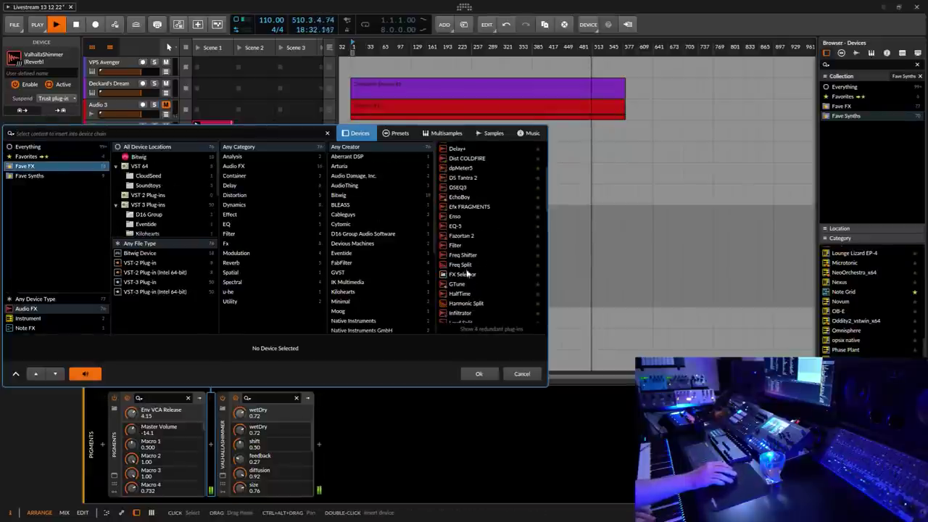
click(455, 226)
click(478, 372)
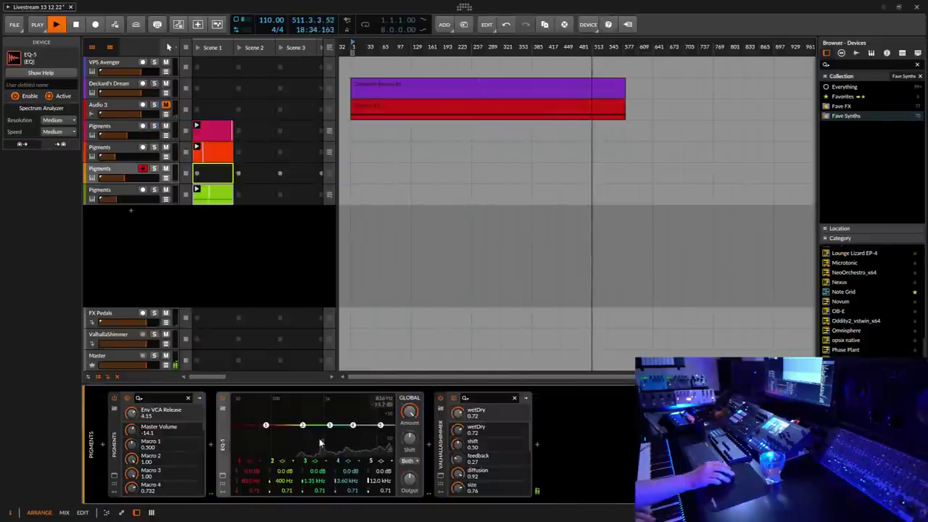
- Shape EQ-5 with a 2-pole high-pass at 80 Hz, +2.5 dB at 1.54 kHz and +6.5 dB at 7.49 kHz
mouse_move(353, 425)
mouse_down()
mouse_move(377, 450)
mouse_move(366, 447)
mouse_move(374, 415)
mouse_move(336, 427)
mouse_move(370, 421)
mouse_up()
click(249, 461)
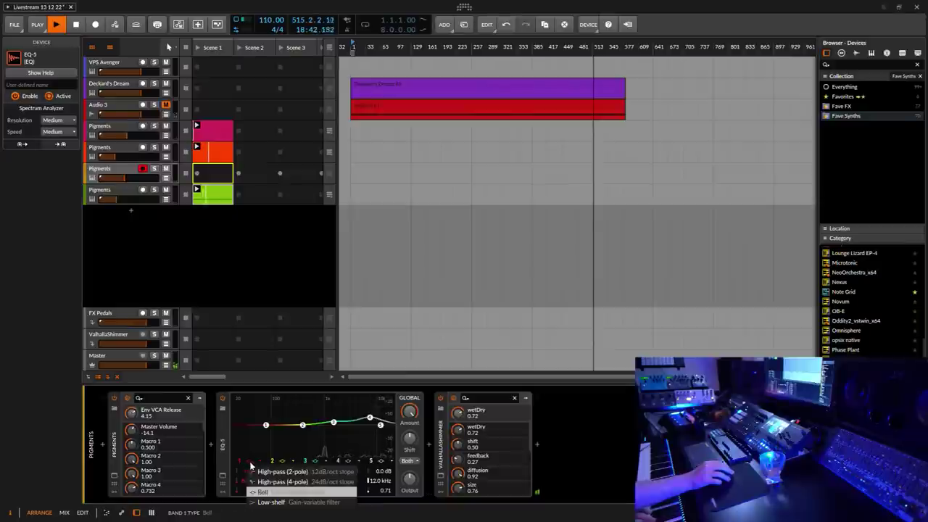
click(259, 472)
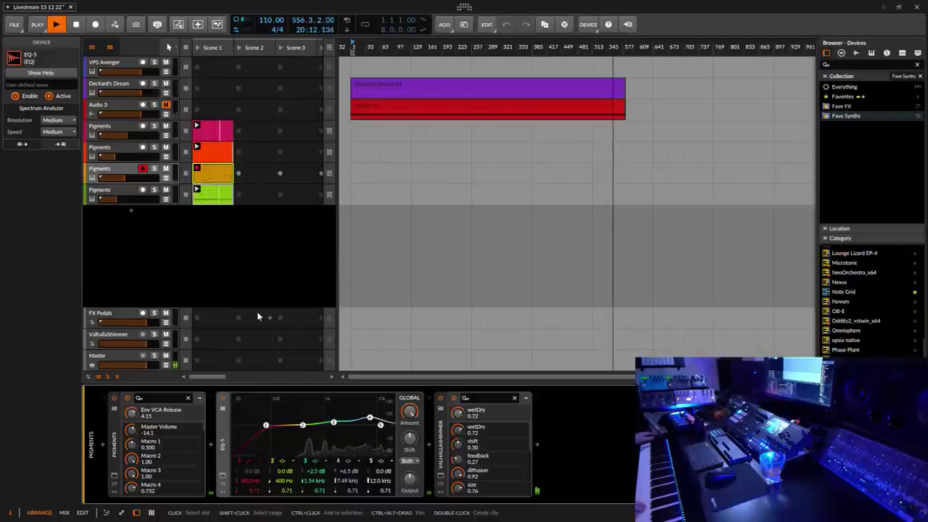
- Finish recording the third Pigments track's Scene 1 clip and let it loop
click(198, 170)
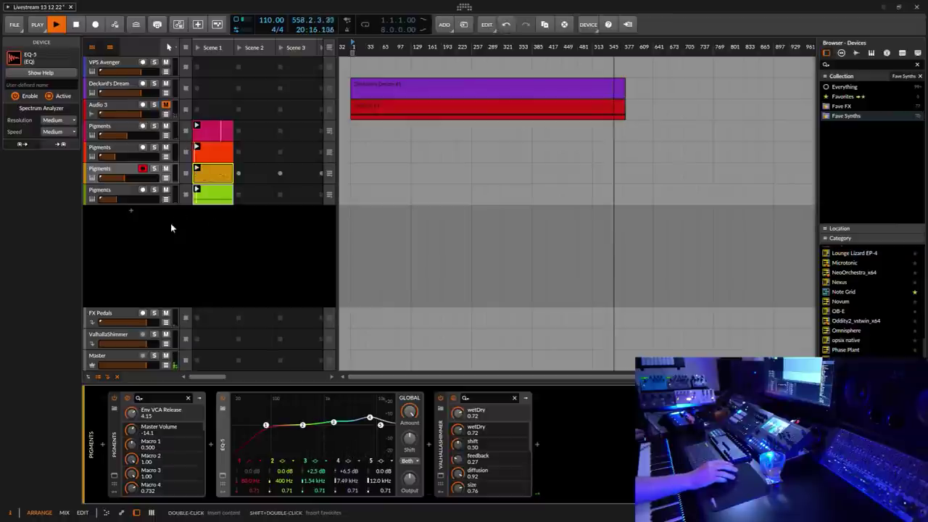
- Insert Note Transpose before Pigments on the fourth Pigments track, set its octave shift to -1 and relaunch the Scene 1 clip
key(Down)
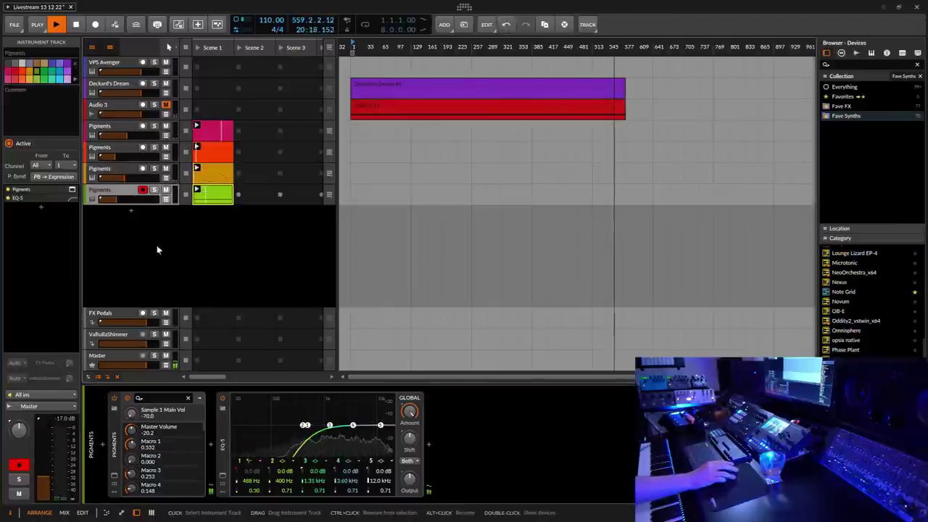
key(b)
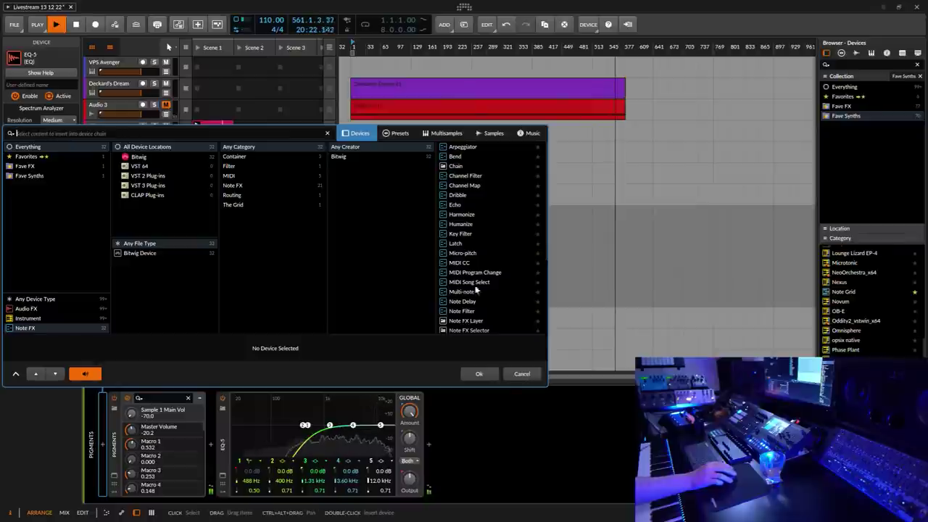
scroll(486, 294, down, 2)
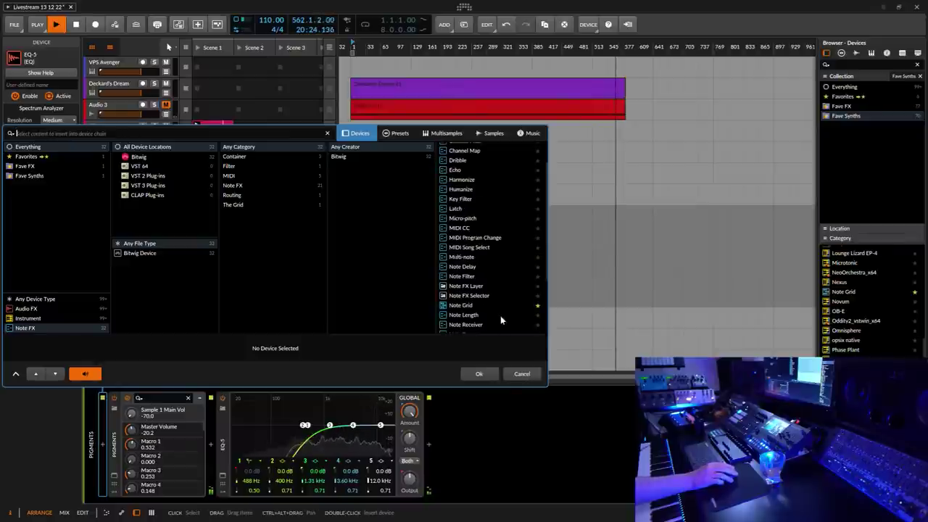
scroll(485, 317, down, 2)
double_click(478, 310)
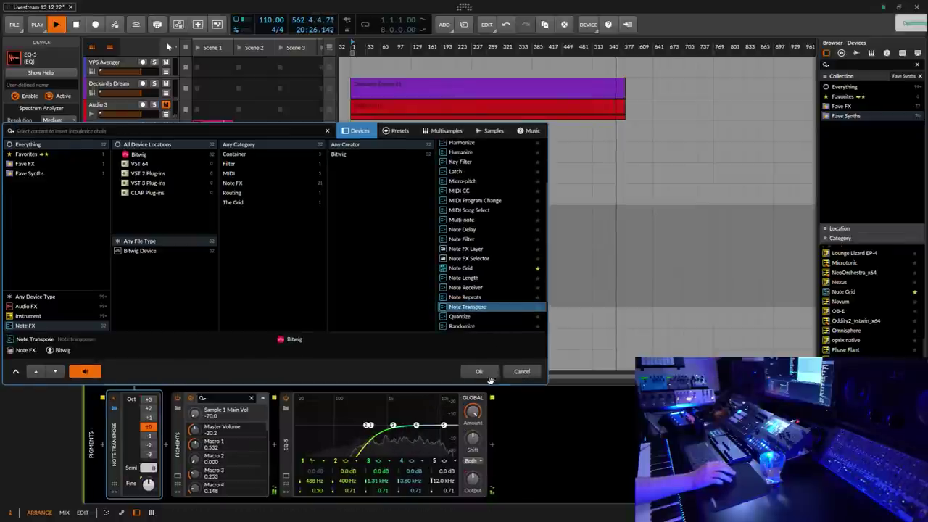
click(148, 435)
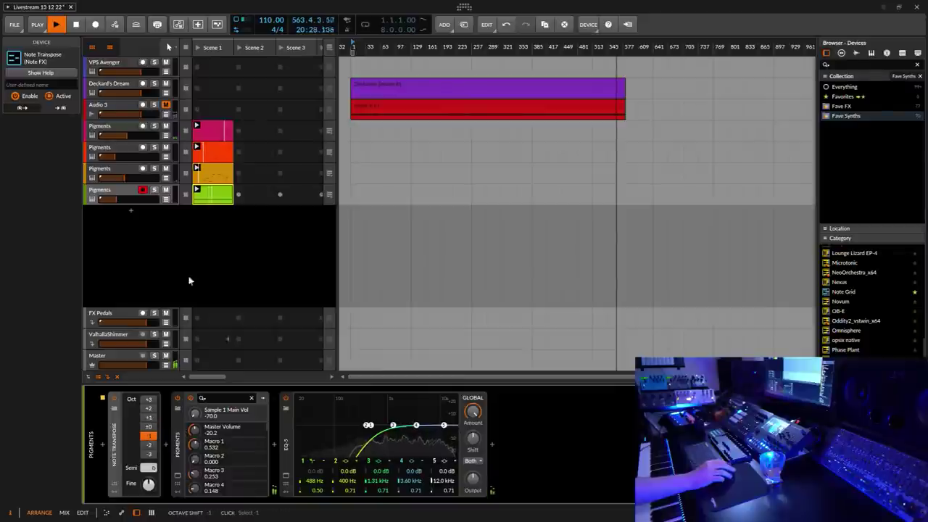
click(197, 190)
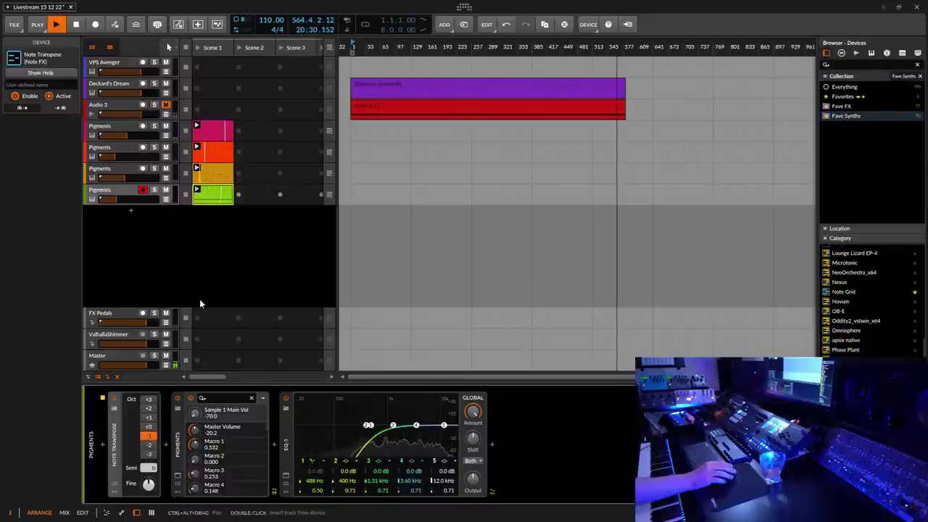
- Set the first EQ-5 band on the fourth Pigments track to 319 Hz with Q 0.37 and lower the track volume to about -30 dB
click(116, 191)
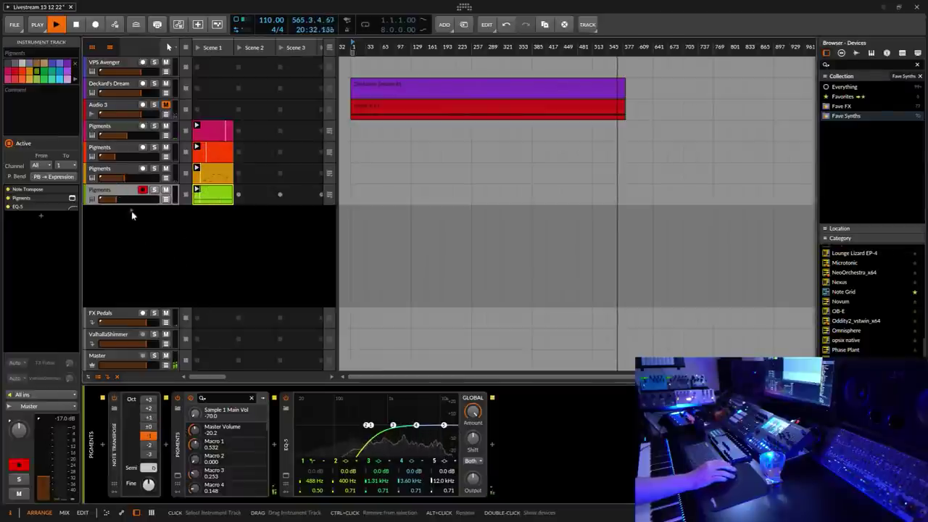
drag(373, 431, 365, 443)
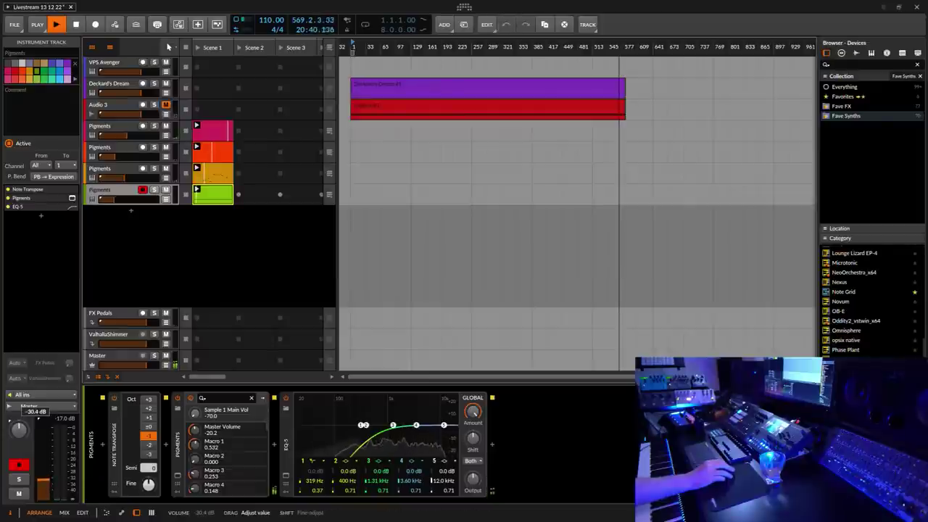
drag(48, 482, 47, 483)
scroll(48, 482, down, 1)
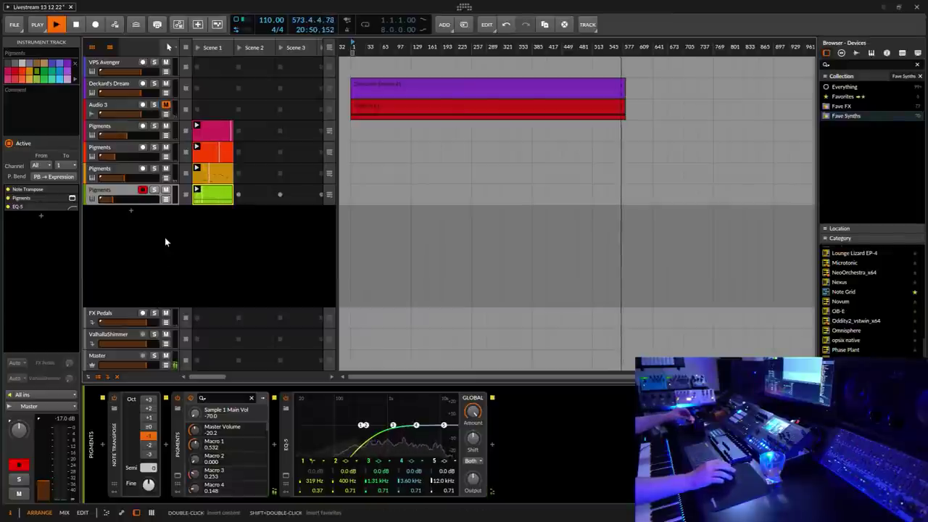
- Slightly lower the volumes of the third and first Pigments tracks
key(Up)
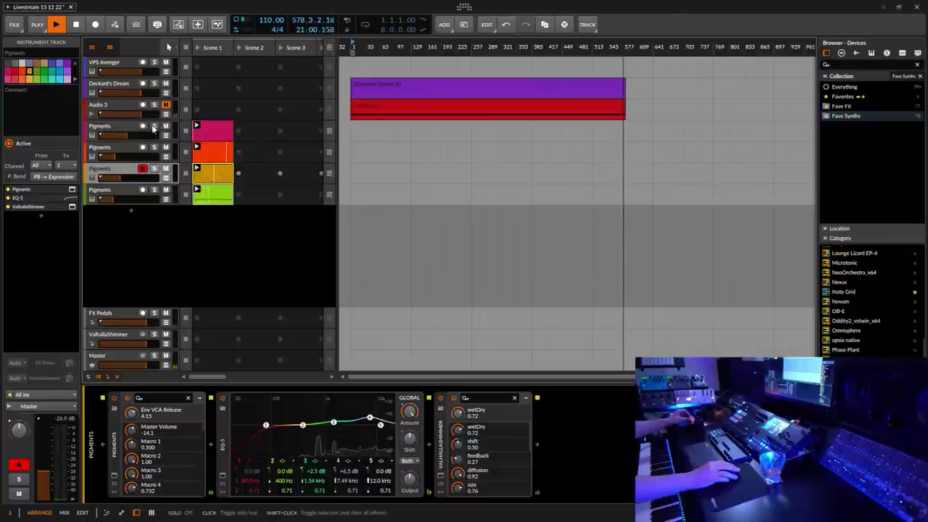
click(110, 131)
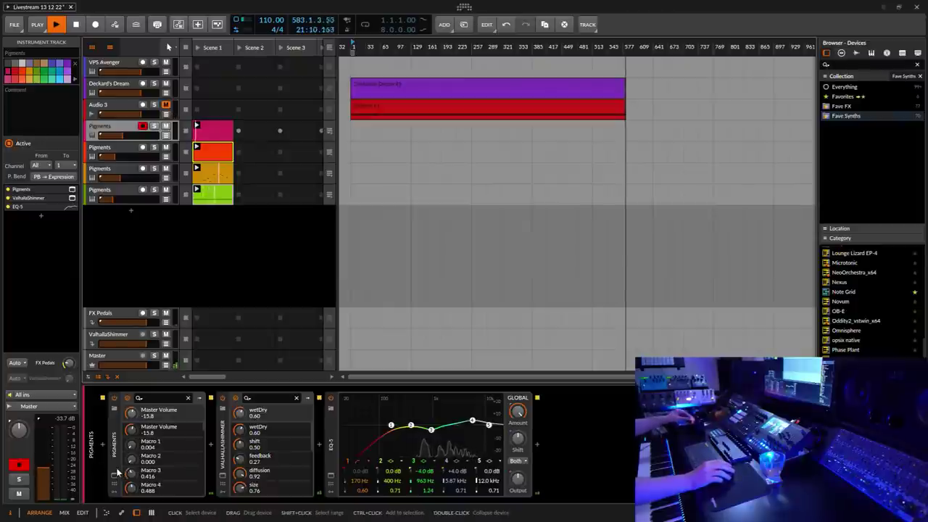
- Add an audio track below the Pigments tracks and set its input to FX Pedals (PRE)
right_click(225, 239)
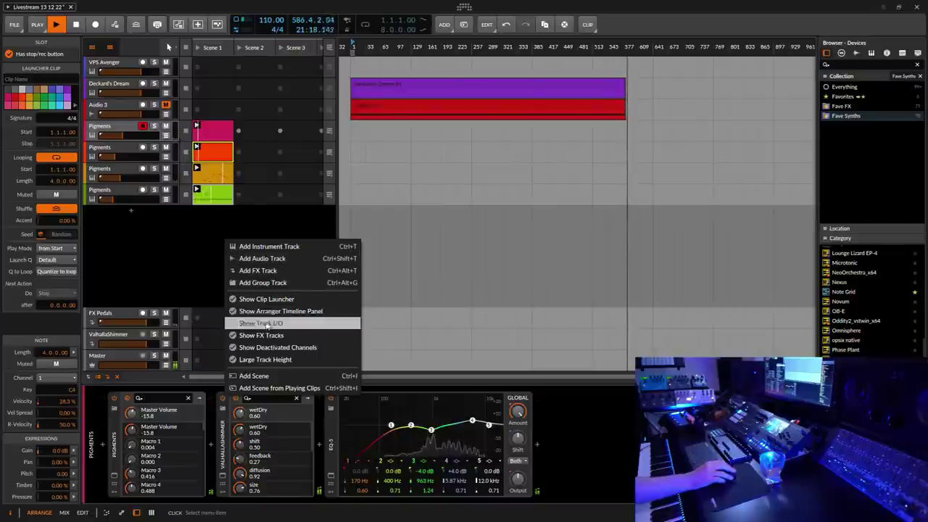
click(262, 260)
click(122, 216)
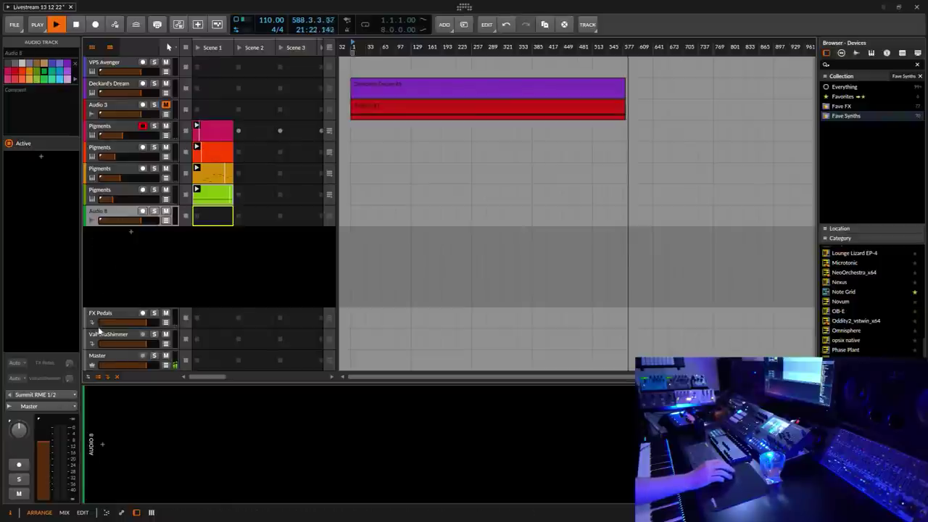
click(48, 393)
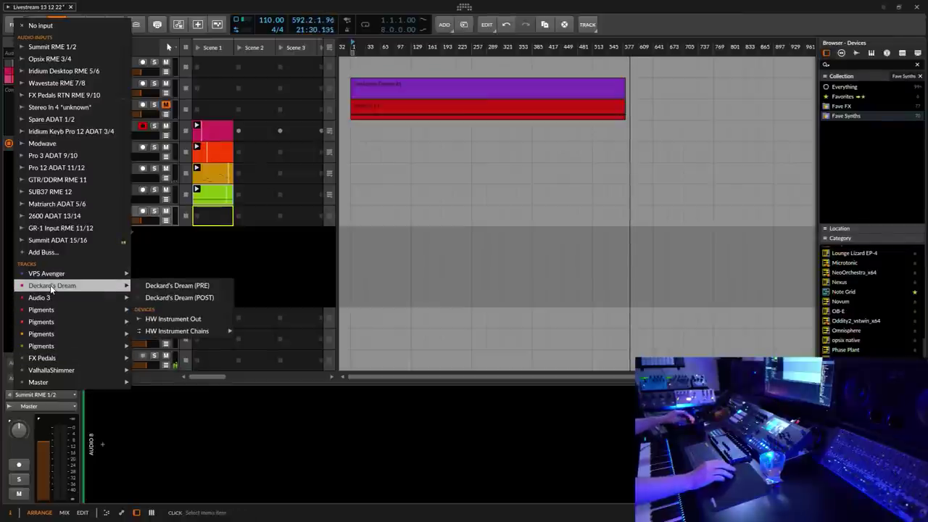
mouse_move(41, 370)
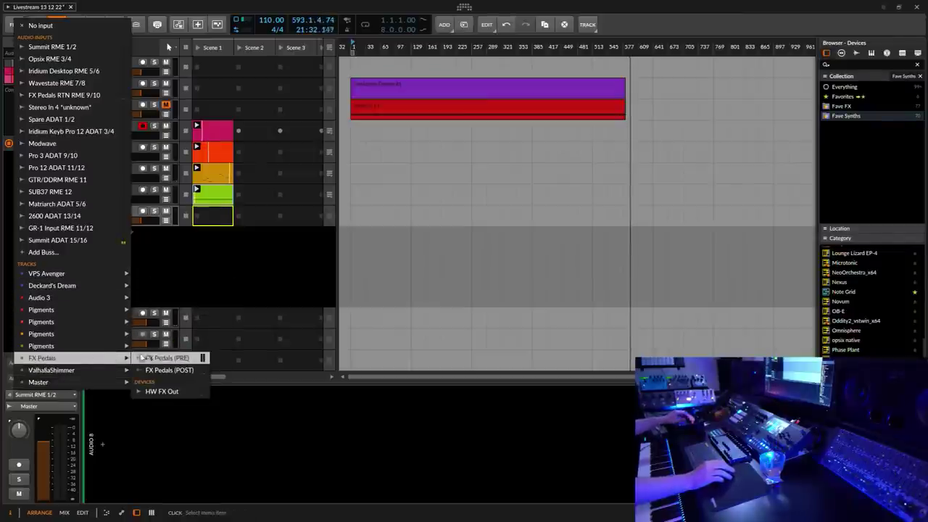
click(166, 359)
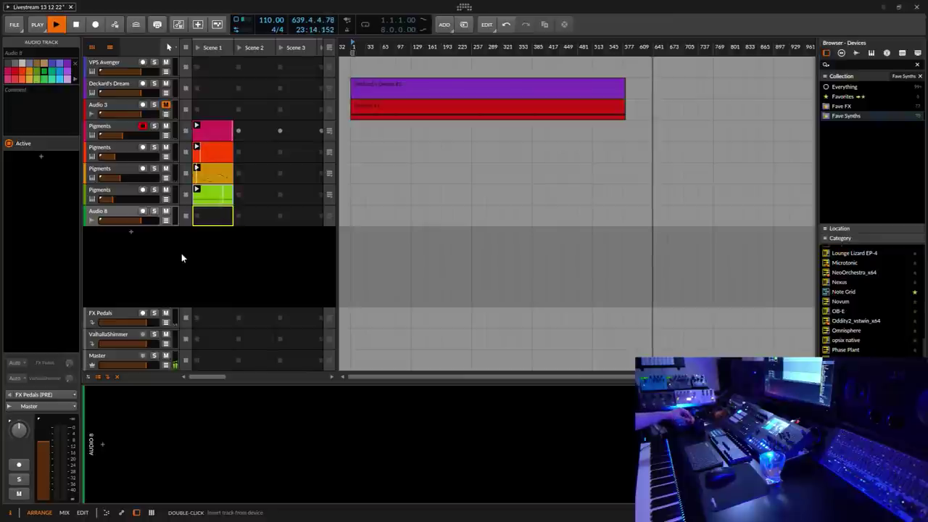
- Restart the transport from bar 1 with arranger recording enabled and arm the Audio 8 track to capture the FX Pedals signal
click(134, 217)
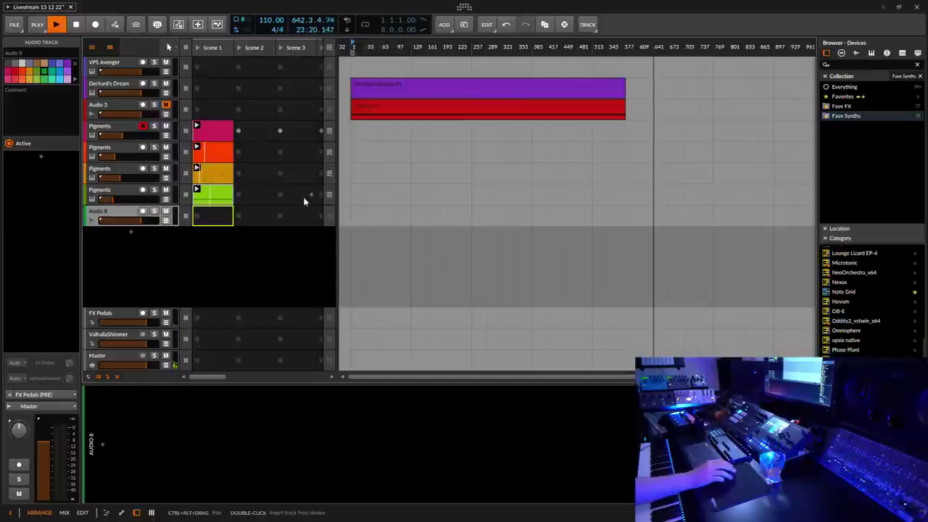
click(77, 25)
click(77, 25)
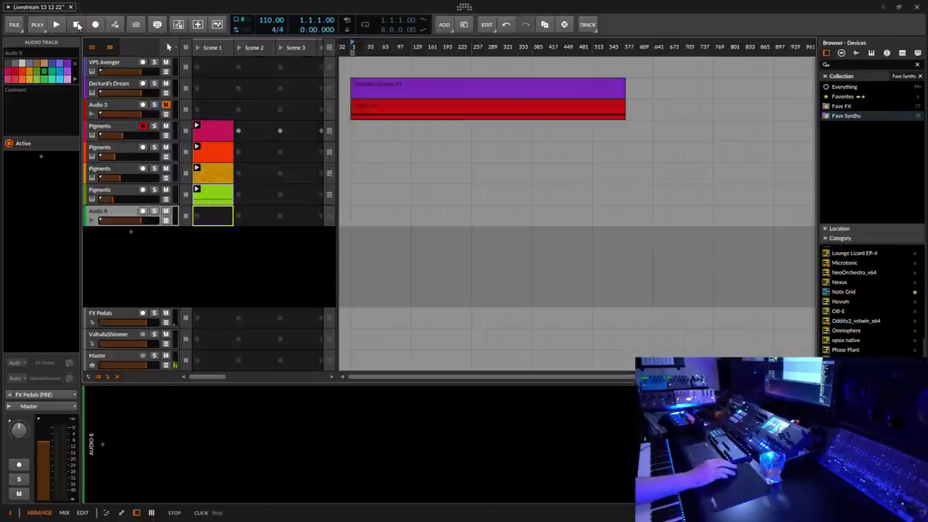
click(95, 28)
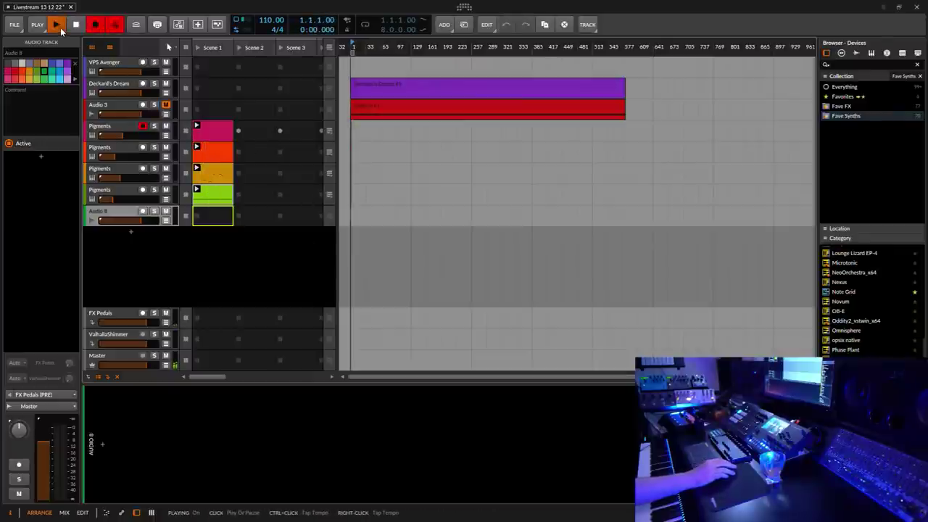
click(58, 26)
click(143, 212)
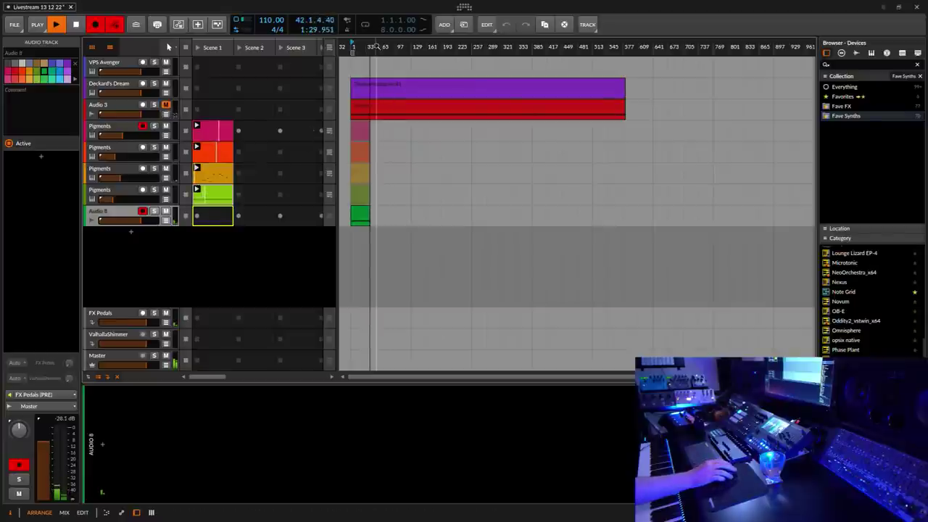
drag(374, 46, 374, 83)
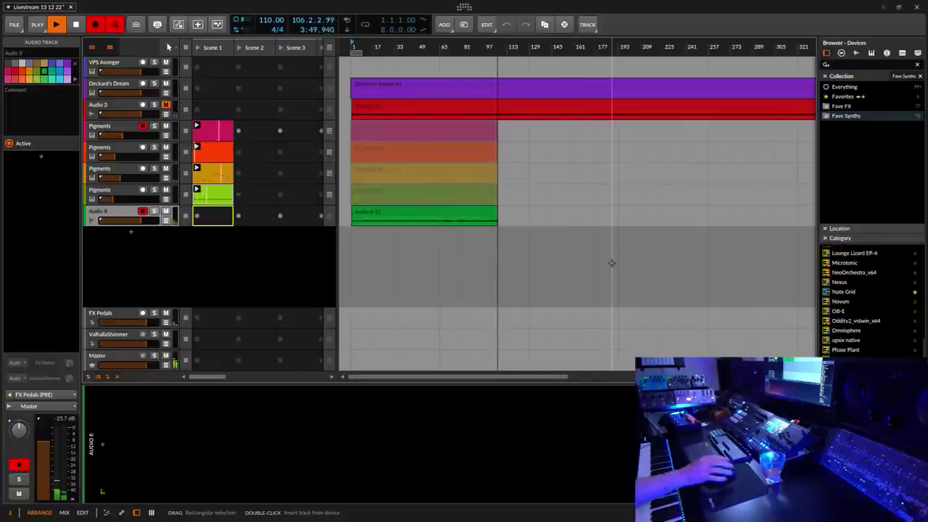
scroll(870, 301, down, 5)
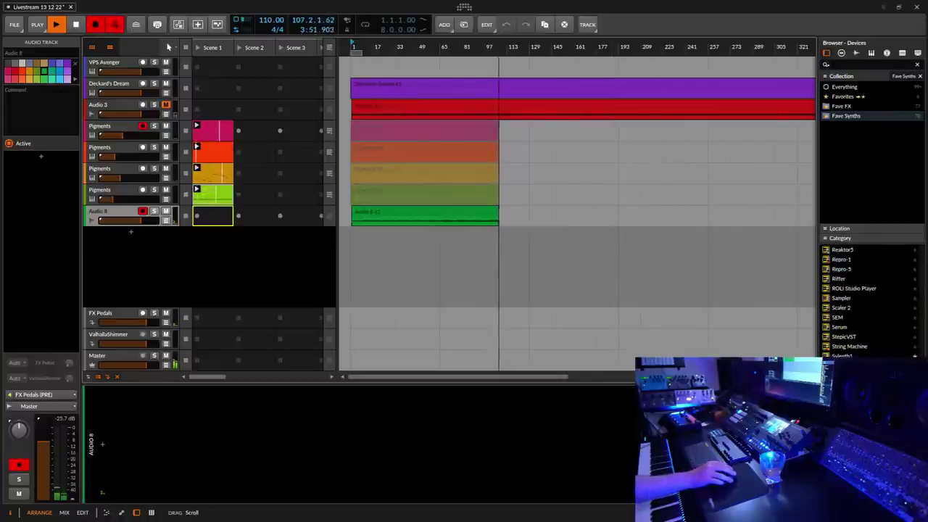
scroll(921, 285, up, 10)
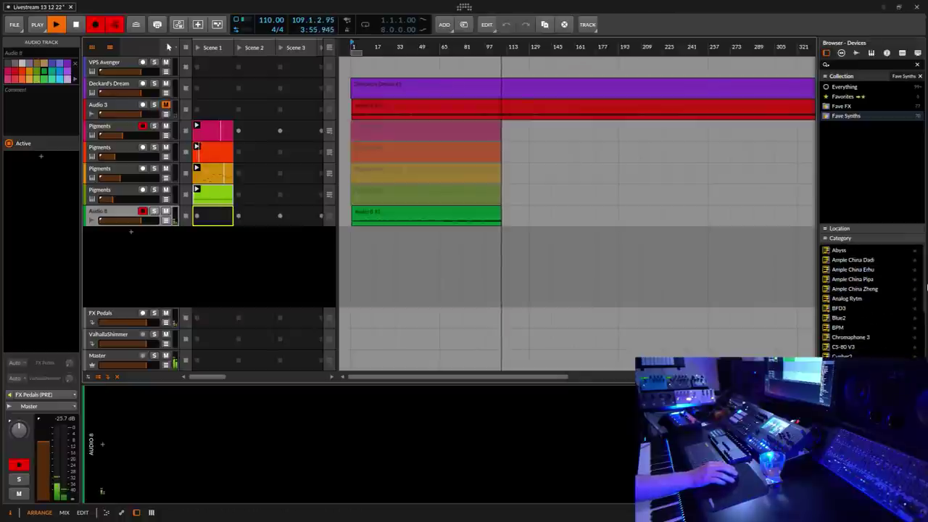
scroll(921, 293, down, 10)
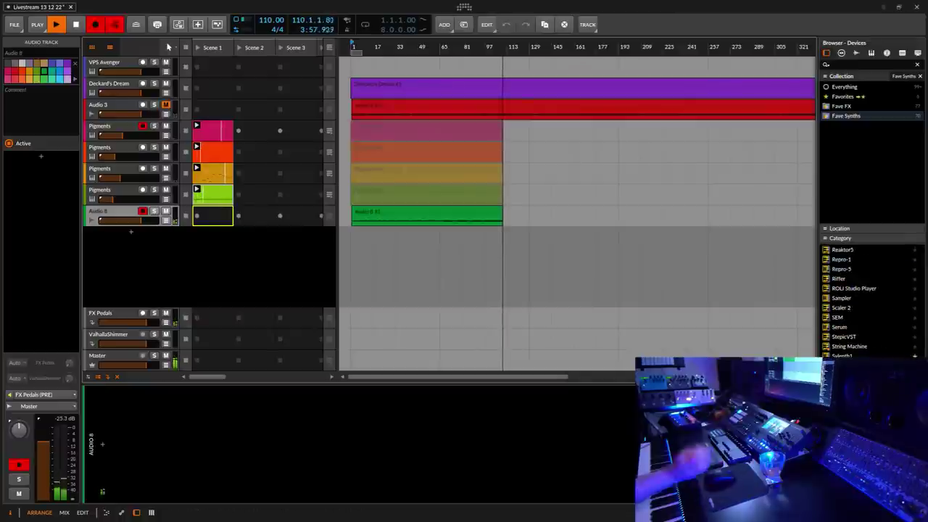
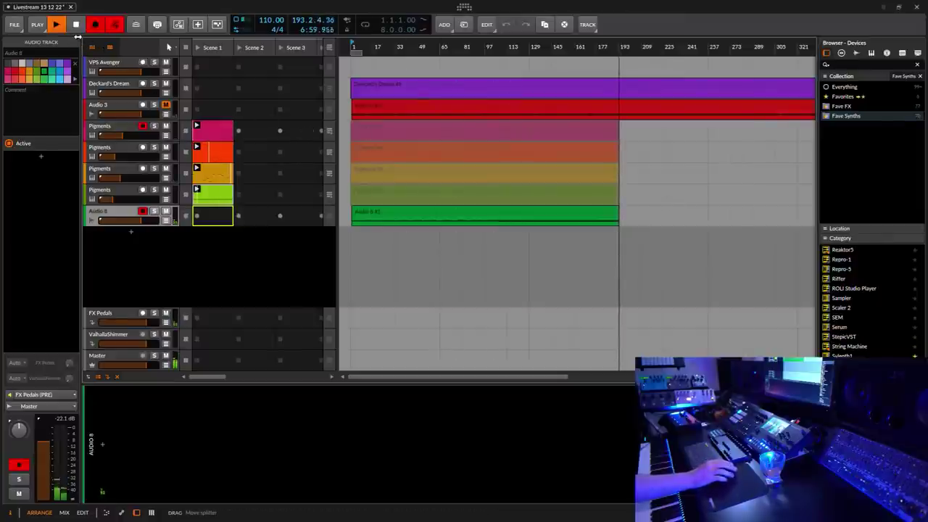
- End the arranger recording at about bar 193 while playback continues, and select the recorded Audio 8 clip
click(95, 24)
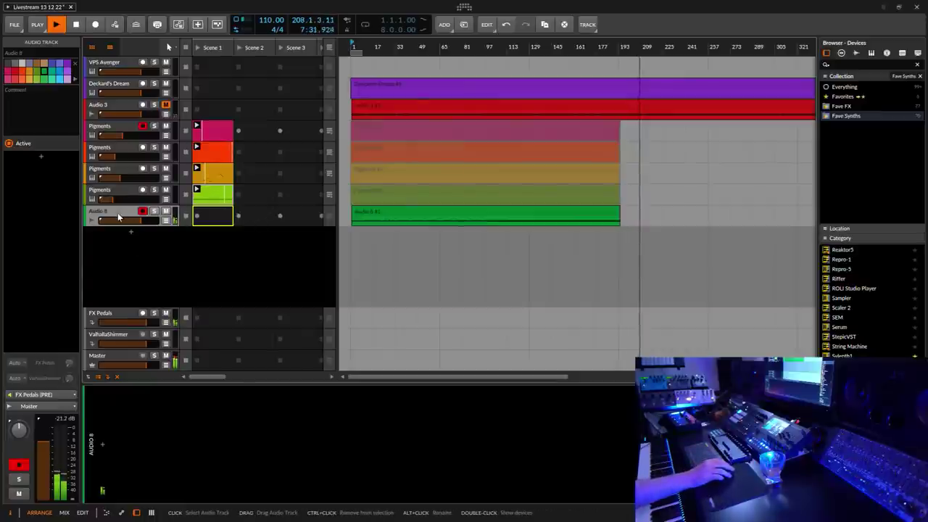
click(410, 217)
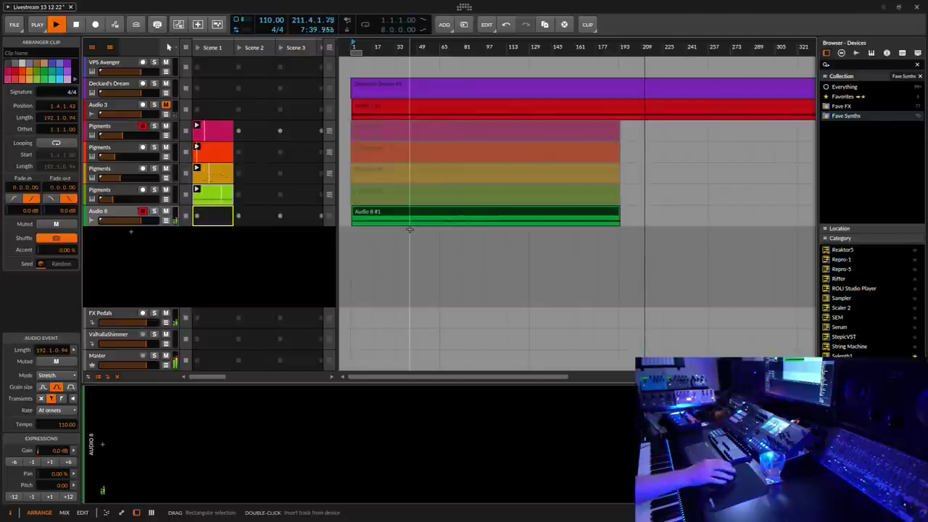
- Mute all four Pigments tracks
click(166, 126)
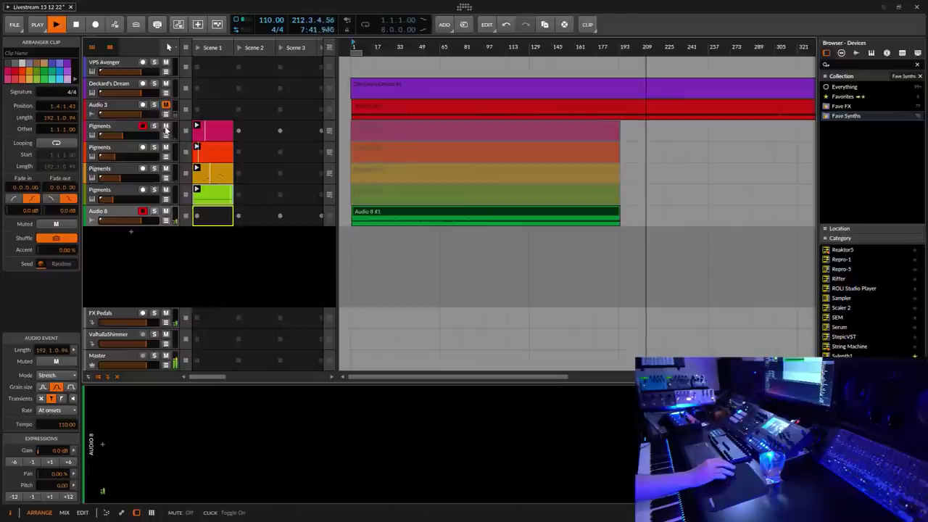
click(165, 148)
click(166, 168)
click(165, 190)
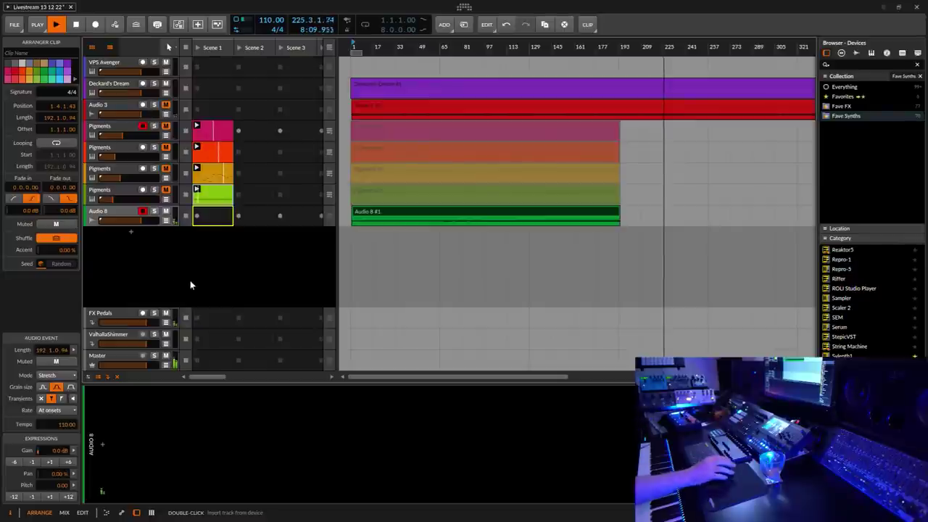
click(184, 326)
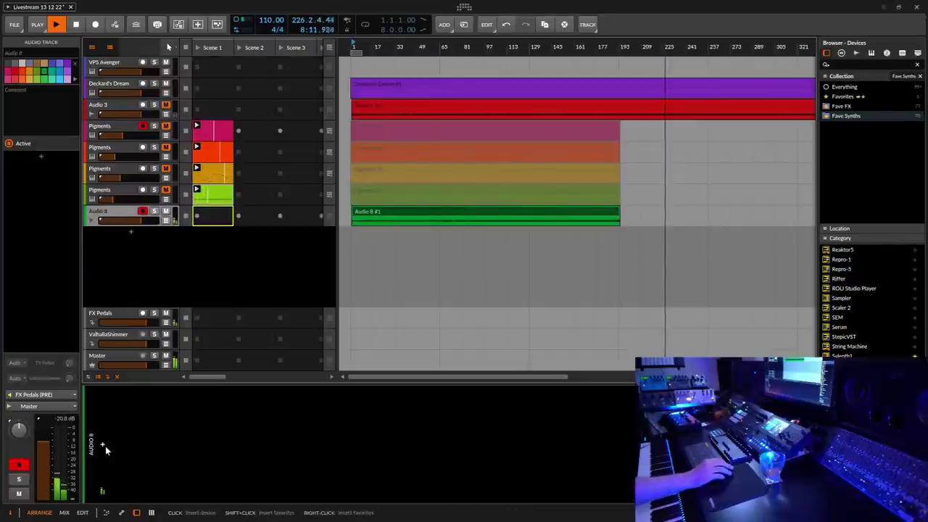
click(104, 447)
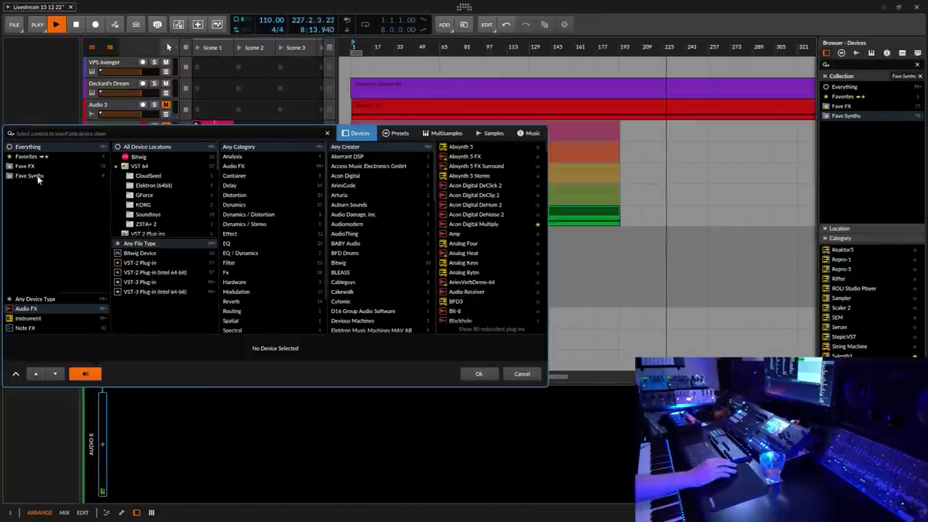
click(28, 166)
click(522, 374)
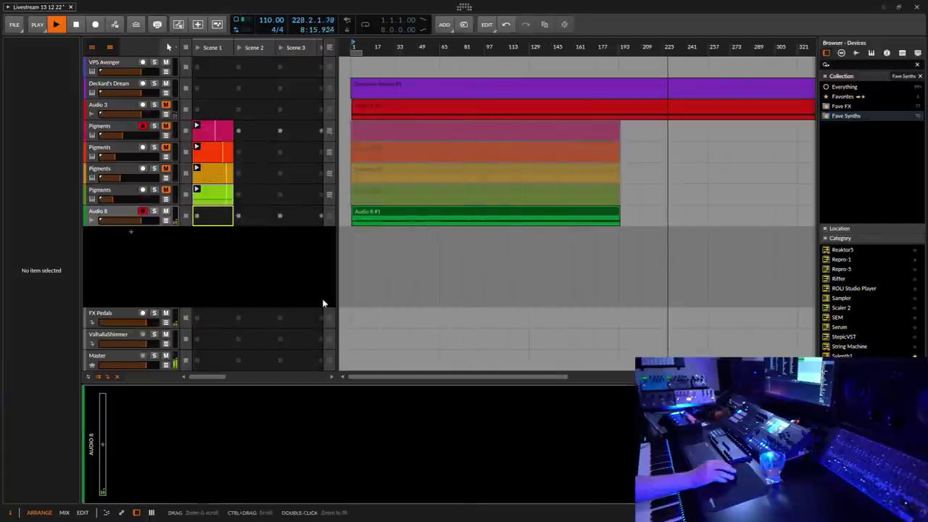
- Insert the Tool device from the Fave FX collection after HW FX on the FX Pedals track
click(139, 314)
click(255, 446)
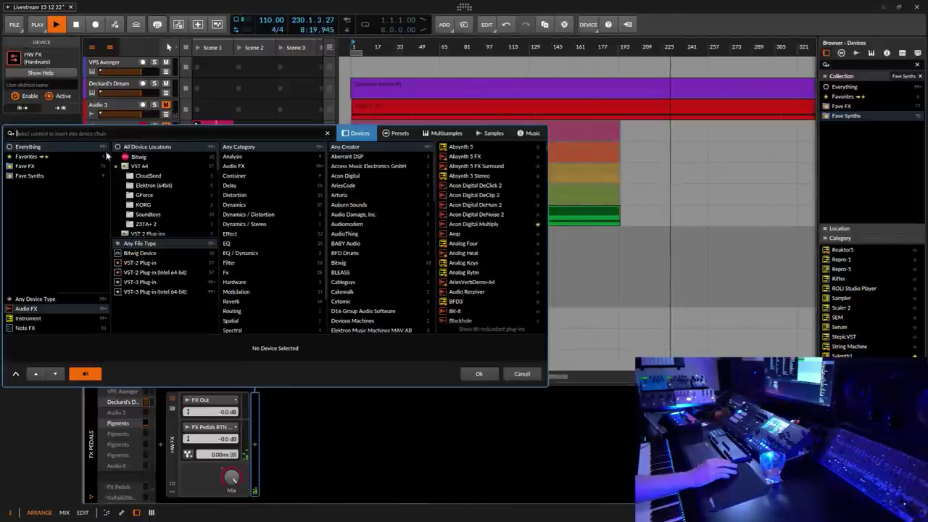
click(29, 167)
drag(543, 166, 544, 306)
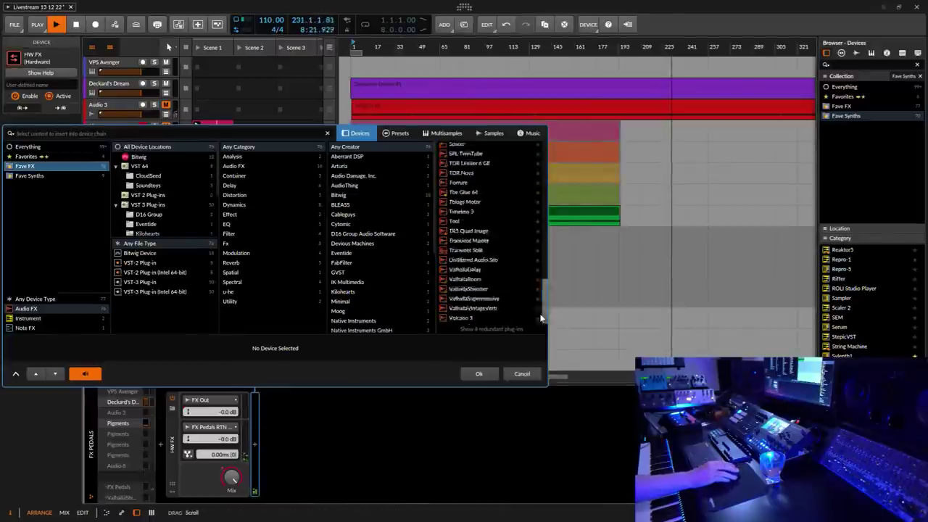
click(456, 222)
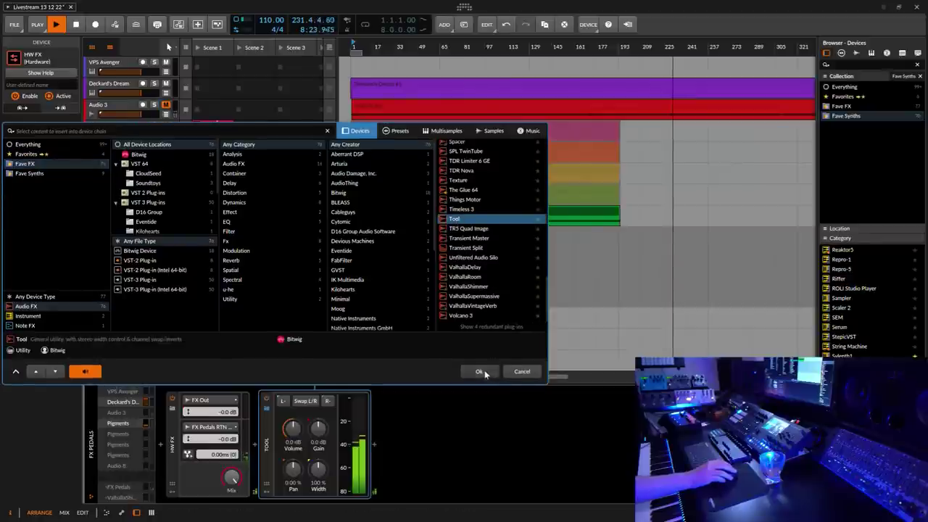
click(479, 372)
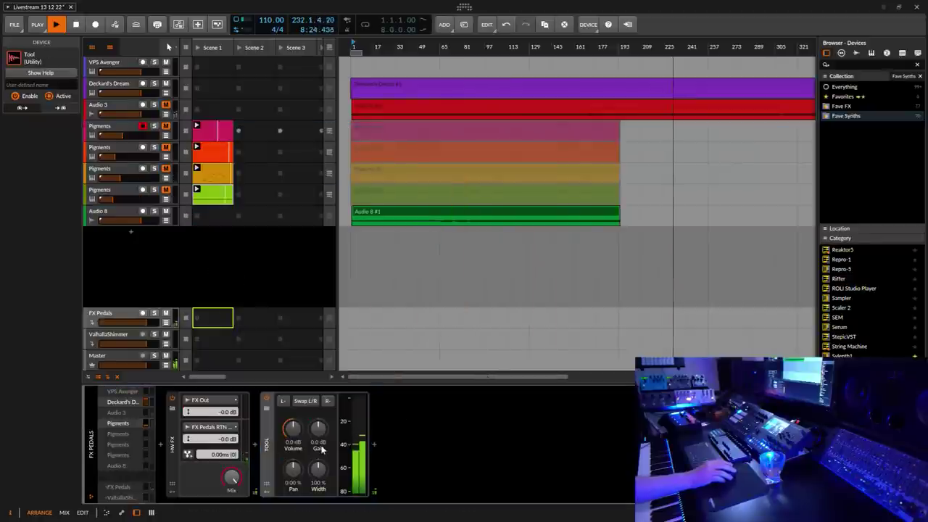
- Insert an EQ-5 from the Fave FX collection after the Tool device on the FX Pedals track
click(375, 444)
click(124, 167)
scroll(524, 239, down, 5)
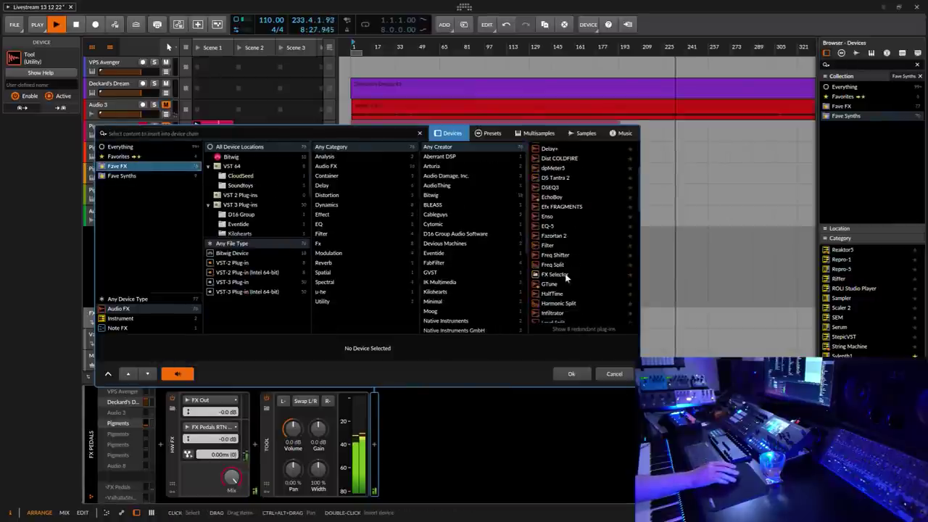
click(553, 227)
click(572, 373)
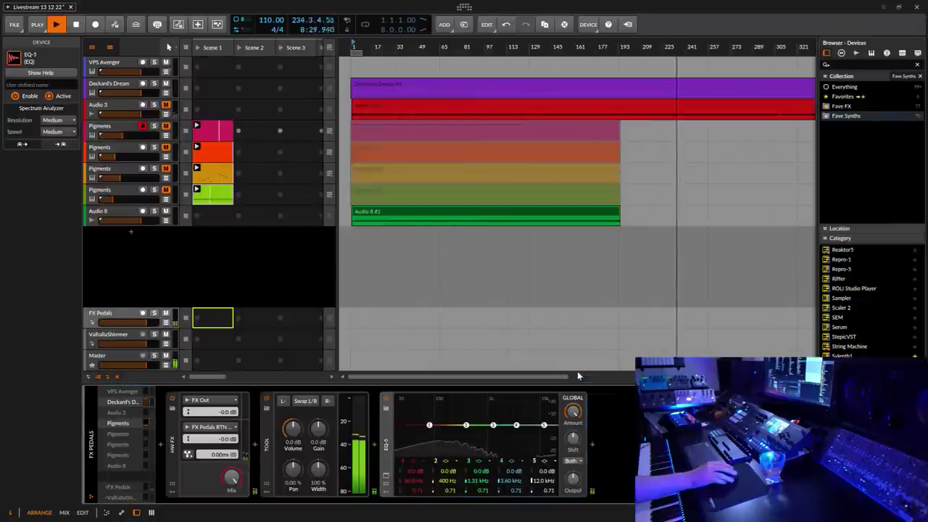
- Make EQ-5 band 1 a low-cut, sweep it up to about 2.59 kHz, and bring it back to the low end of the spectrum
click(417, 465)
click(444, 472)
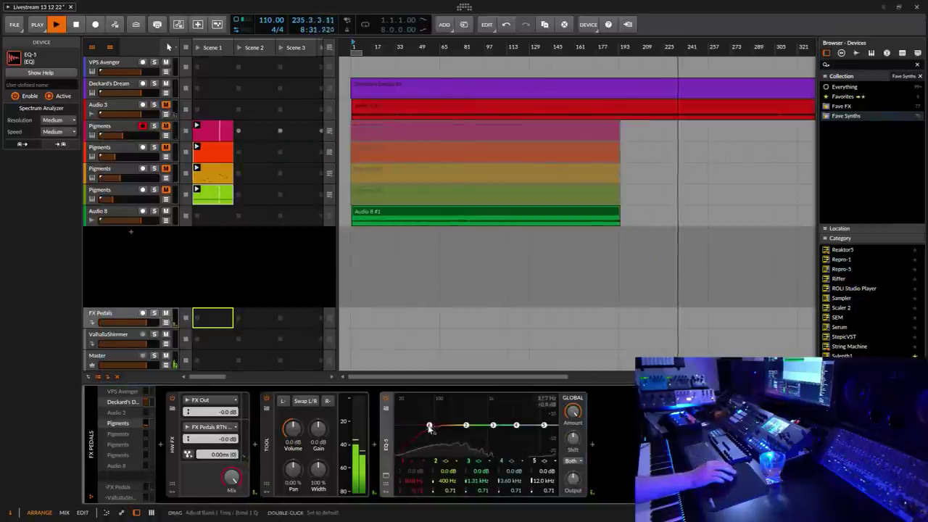
drag(429, 425, 511, 447)
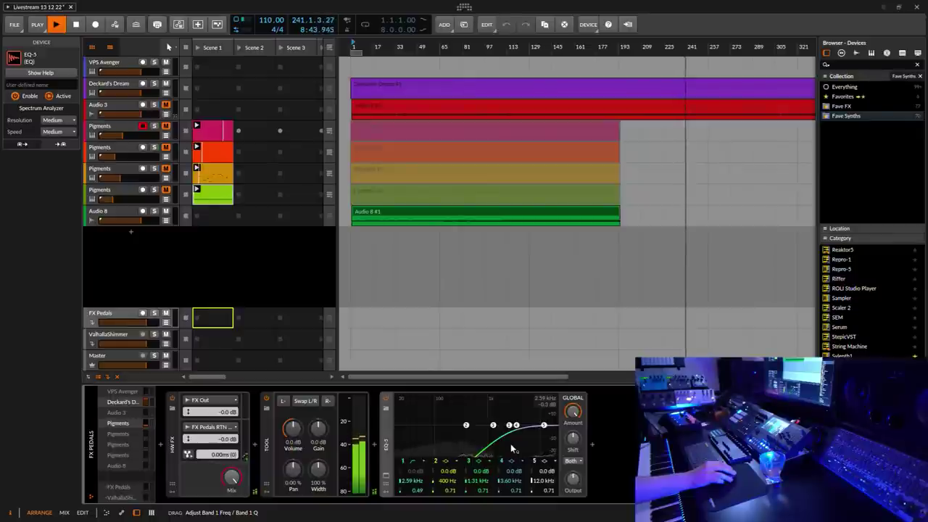
drag(511, 444, 412, 438)
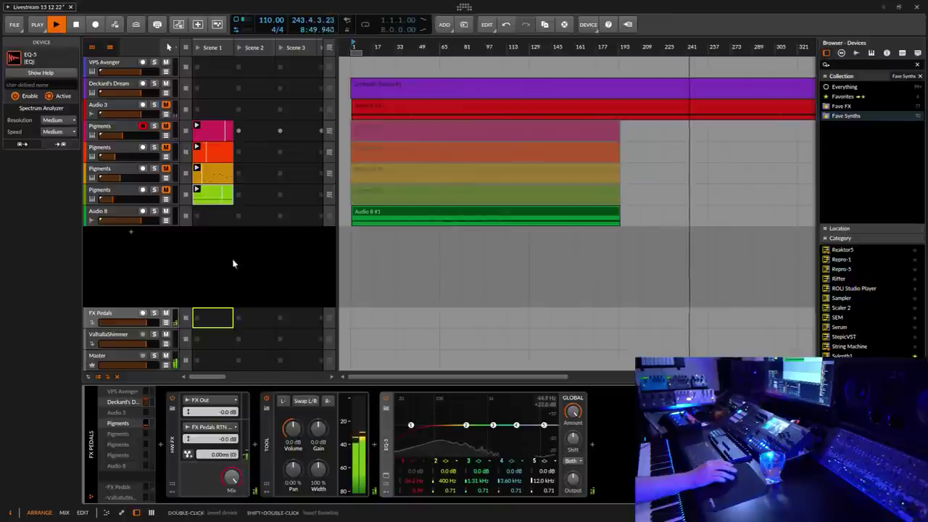
- Unmute all four Pigments tracks
click(138, 212)
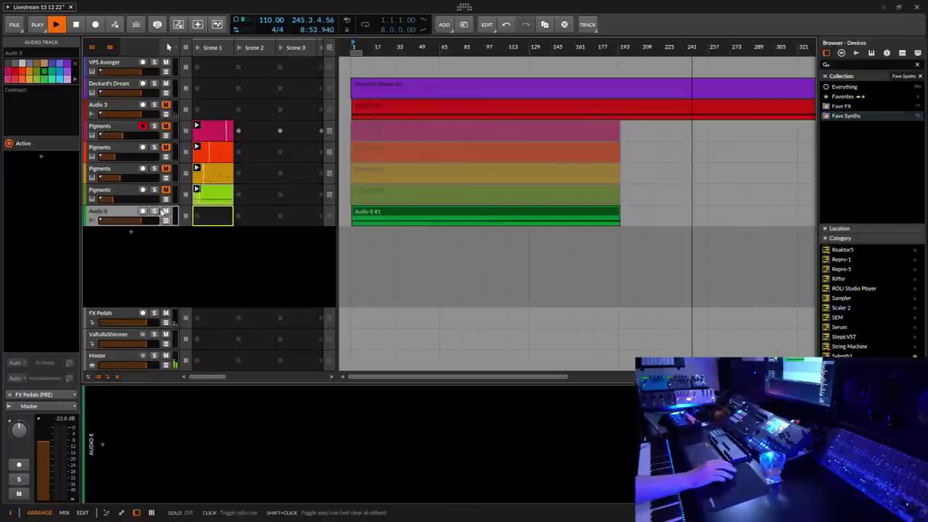
click(166, 168)
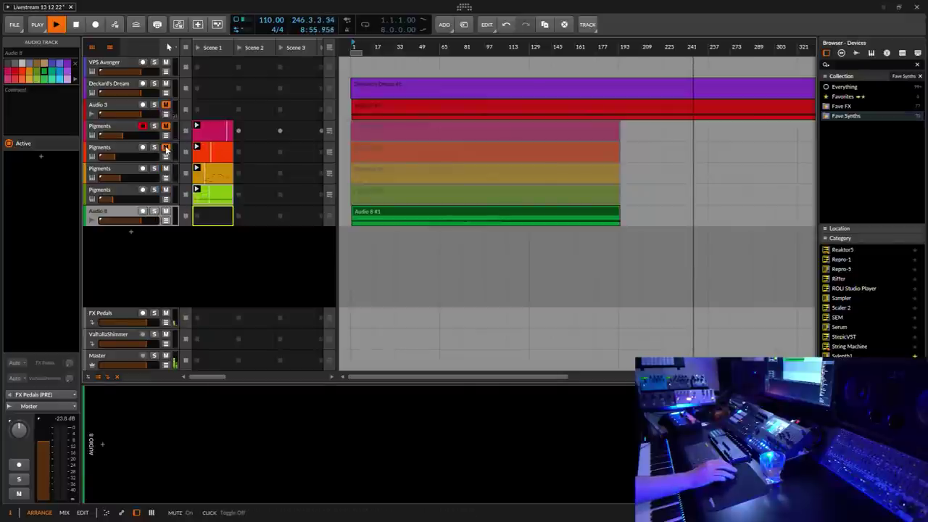
click(121, 144)
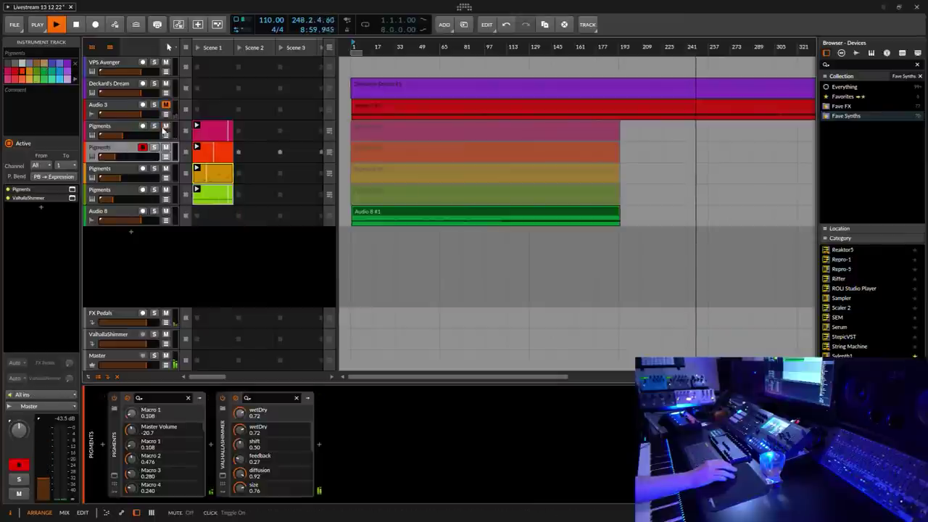
click(122, 128)
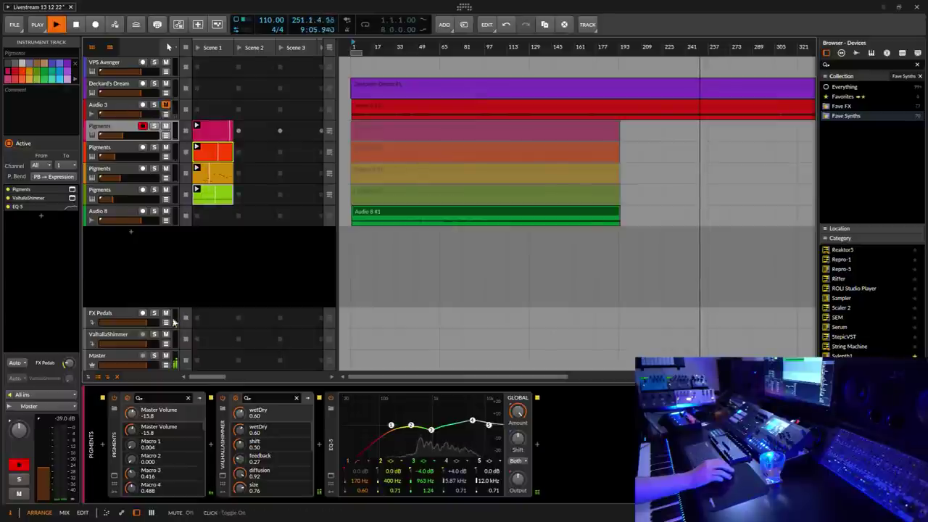
- Review the layer tracks, inspect the first Pigments track's synth settings, and audition that track briefly in solo
click(115, 216)
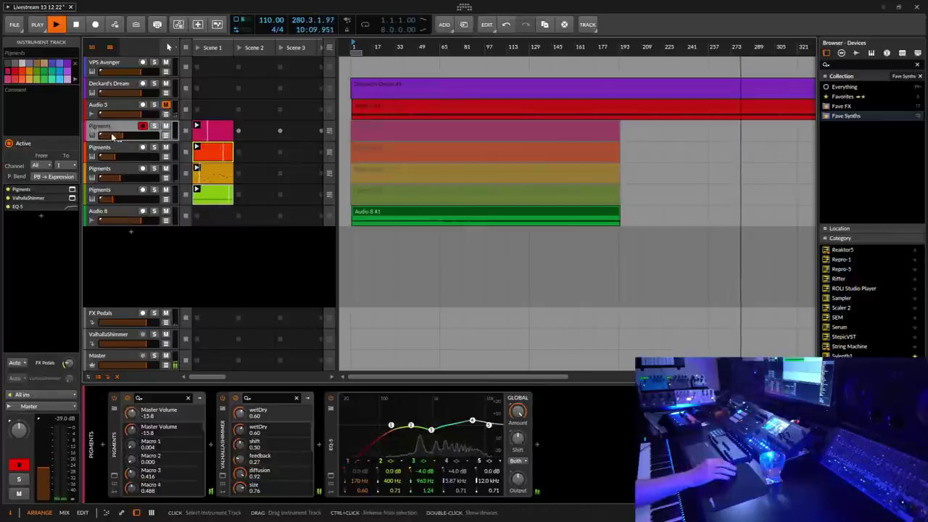
click(124, 194)
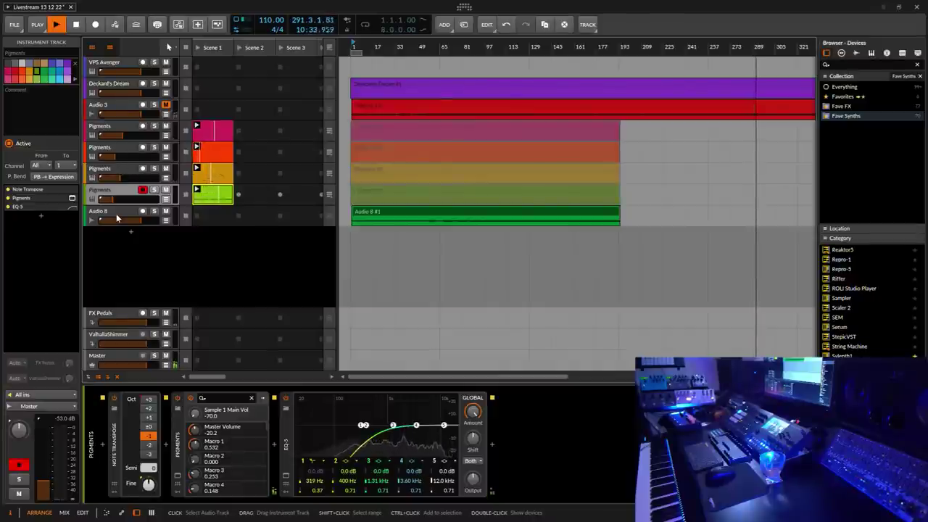
click(124, 129)
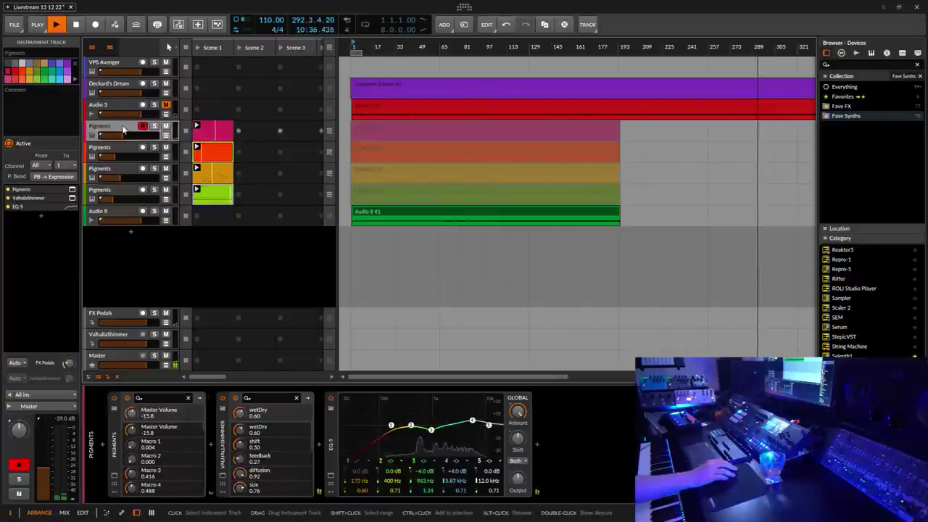
click(115, 476)
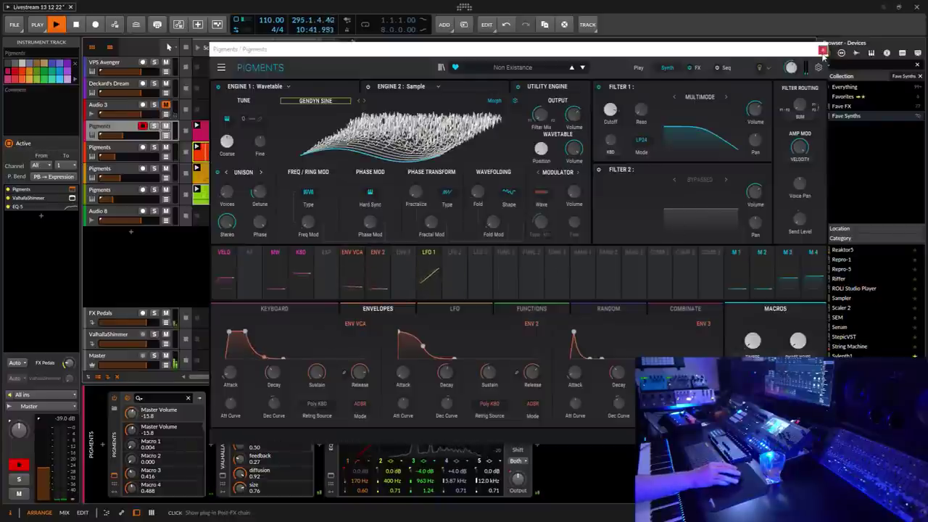
click(824, 49)
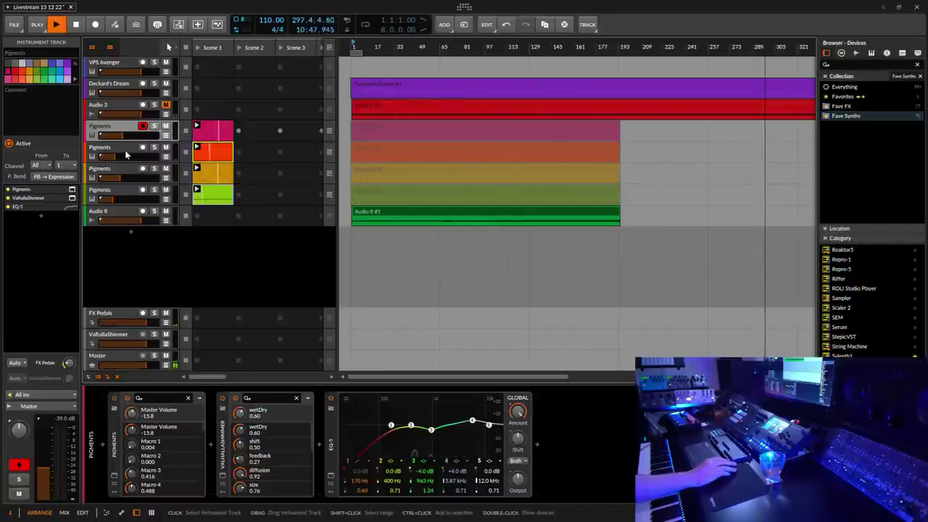
click(154, 126)
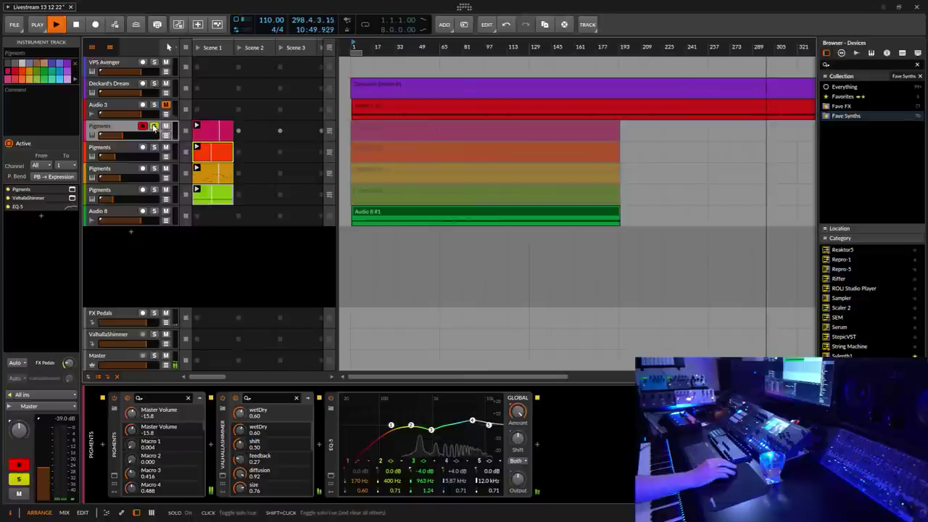
click(154, 126)
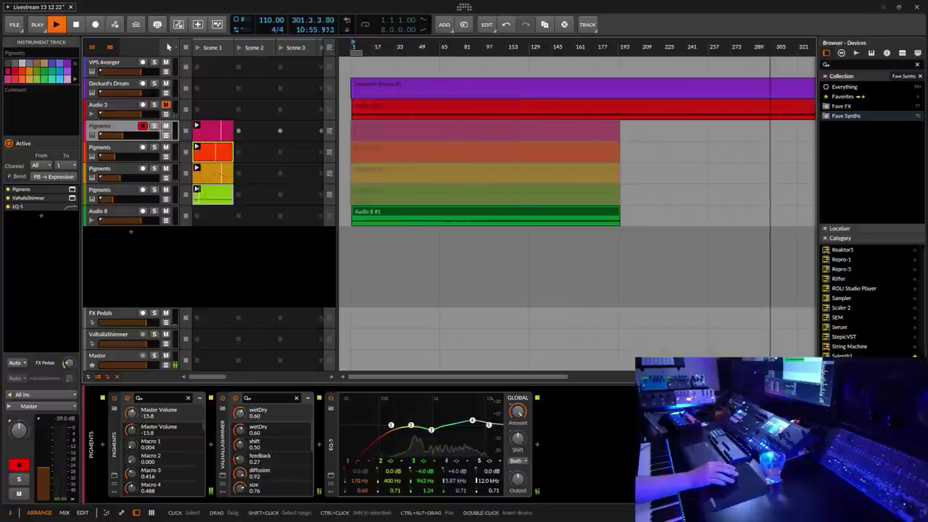
- Add a new Pigments instrument track below Audio 8 and load the pad preset Interstellar Saxophon Ensemble
scroll(864, 325, up, 4)
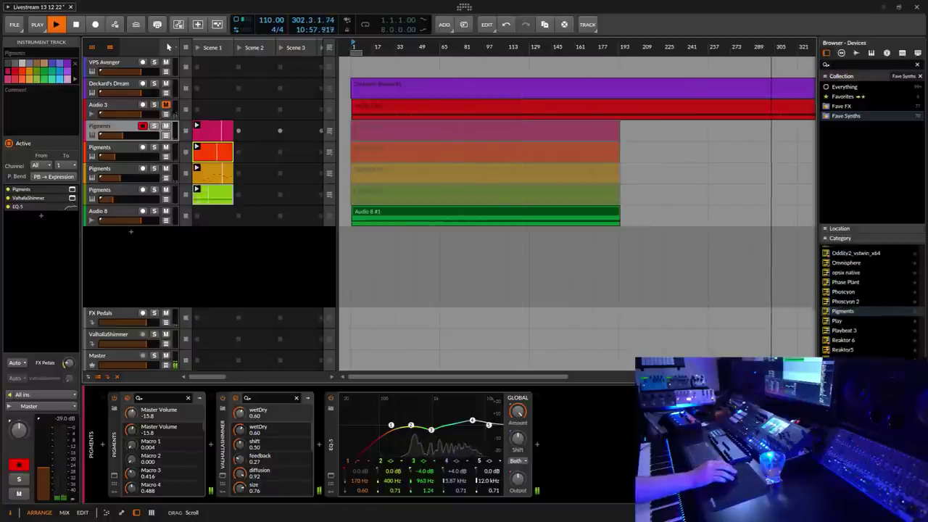
drag(864, 325, 480, 266)
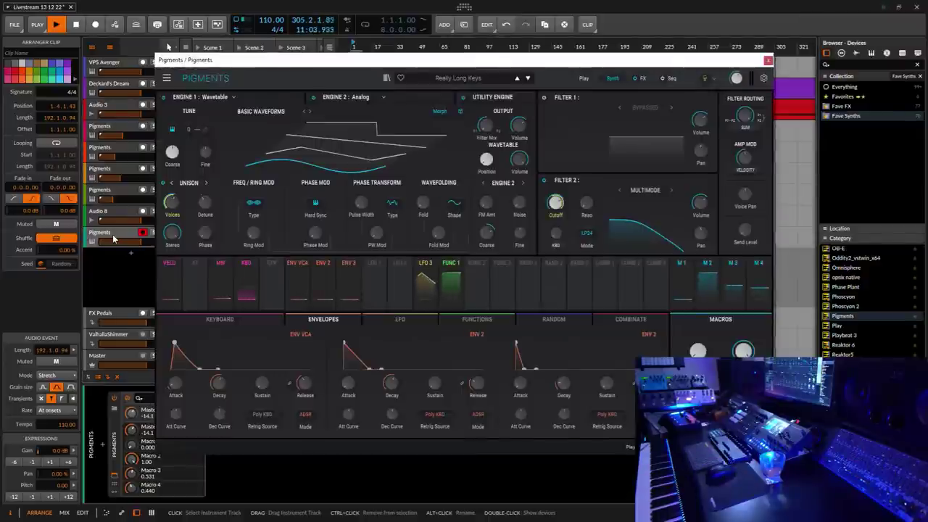
click(449, 78)
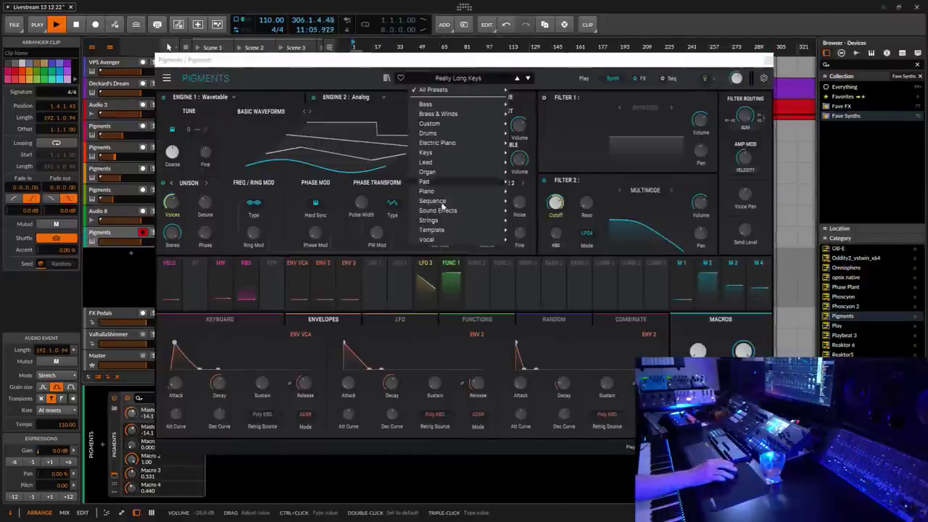
mouse_move(438, 185)
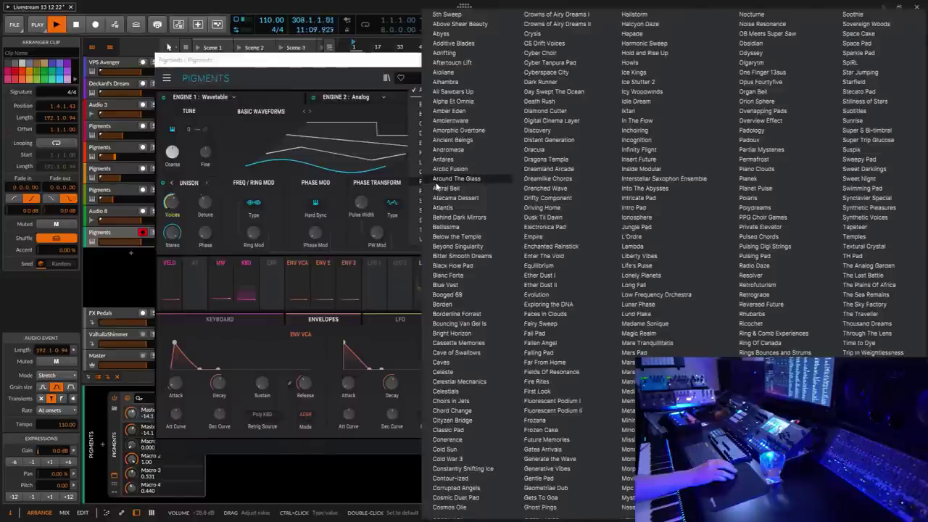
click(674, 178)
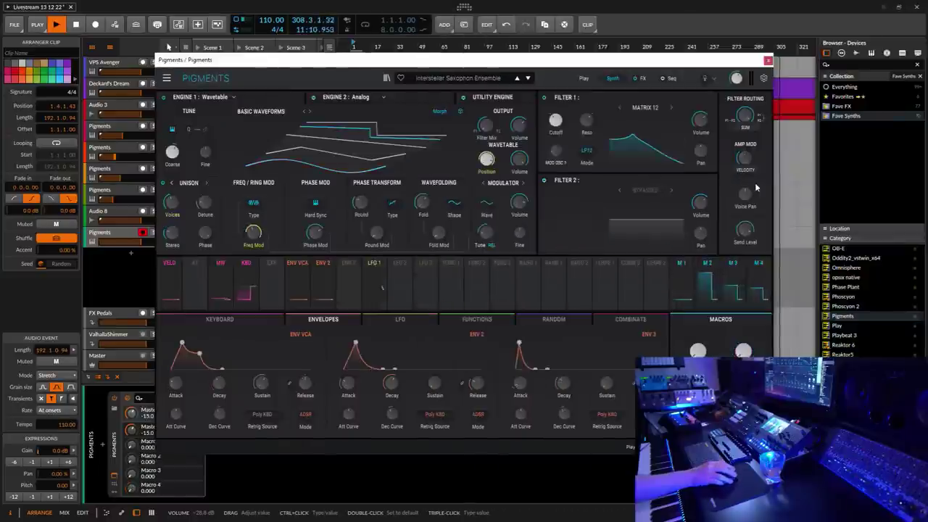
- Load the pad preset Stillness of Stars on the new Pigments track and move the plug-in window clear of the clip slots
click(448, 79)
mouse_move(436, 181)
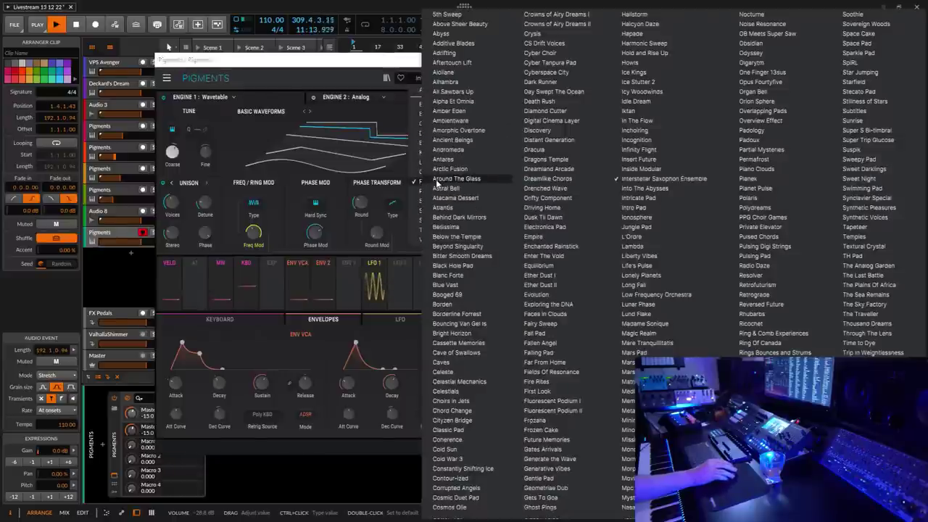
scroll(674, 261, down, 2)
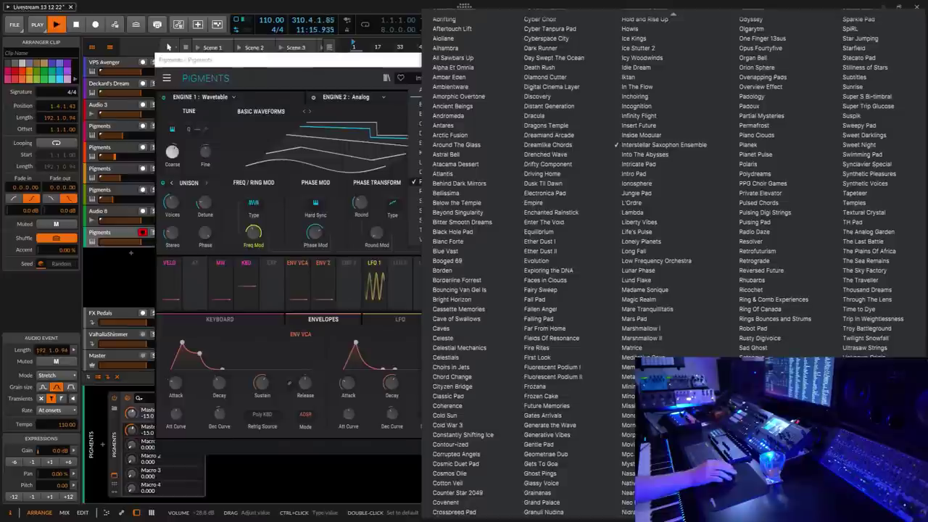
scroll(667, 261, up, 1)
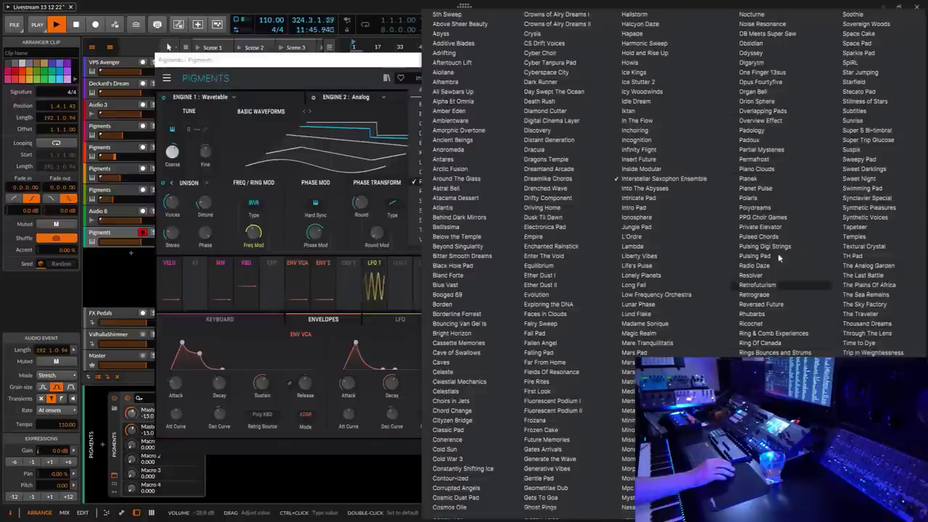
click(869, 102)
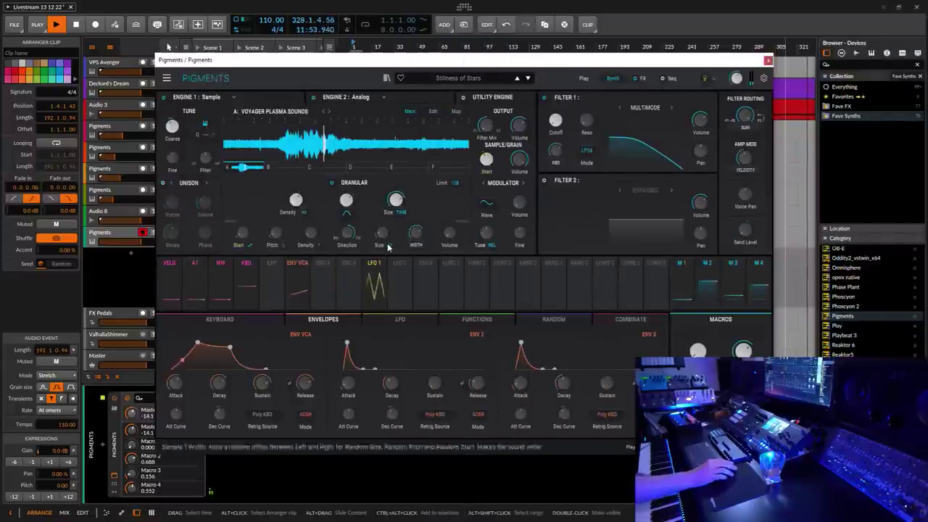
drag(448, 61, 551, 81)
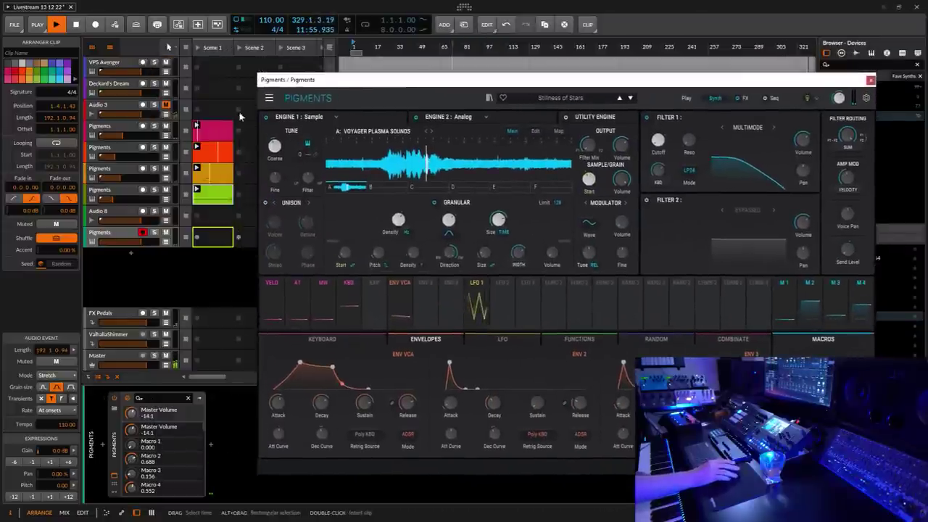
- Stop playback and mute the four Pigments tracks that hold clips, leaving the new Pigments pad track unmuted
click(76, 25)
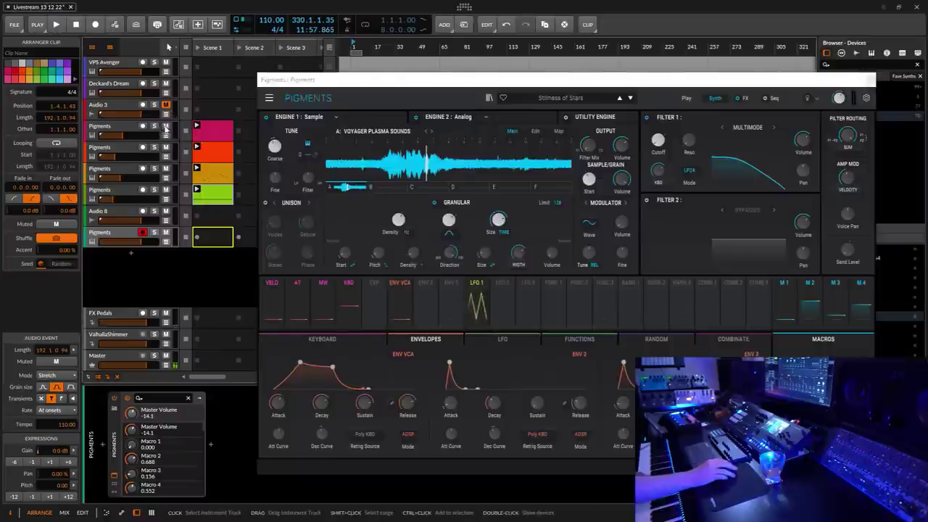
click(165, 125)
click(165, 147)
click(165, 168)
click(165, 189)
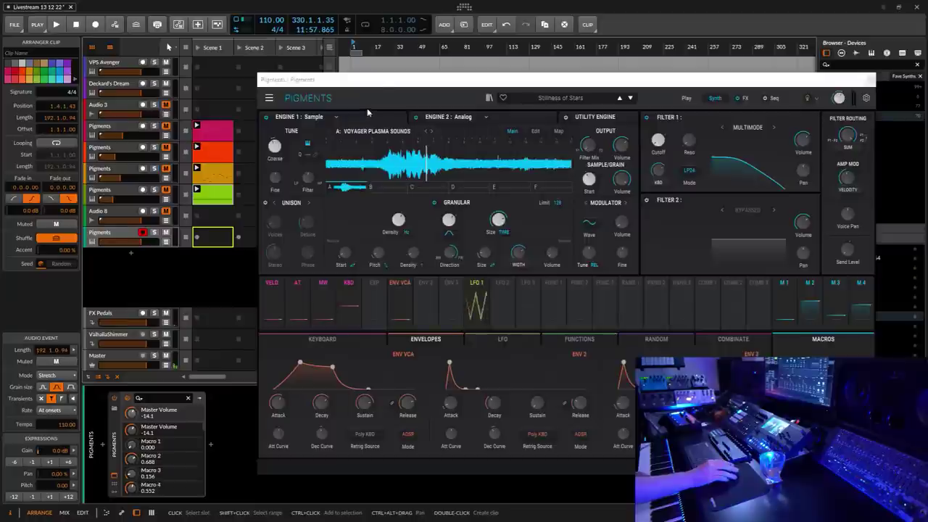
- Move the Pigments window up beside the track list and look through the Pad presets and the preset browser without loading another sound
drag(379, 81, 298, 50)
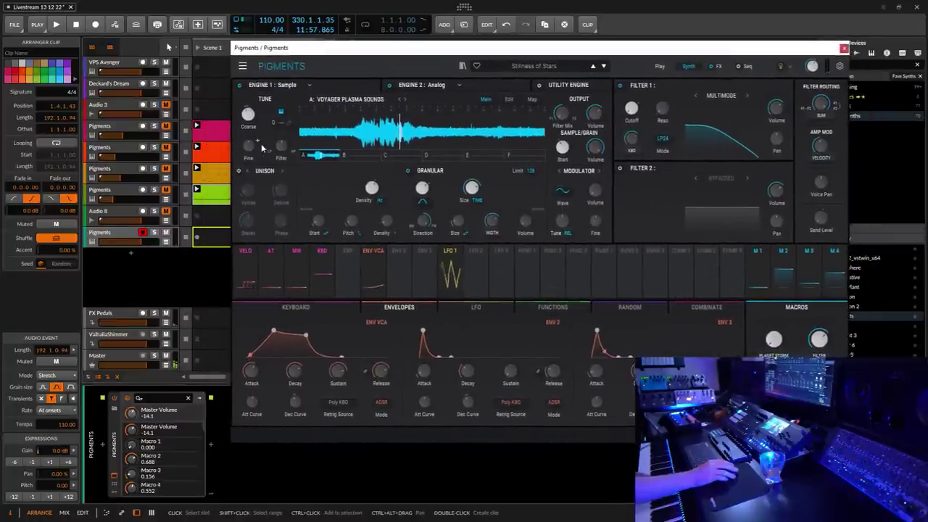
click(514, 66)
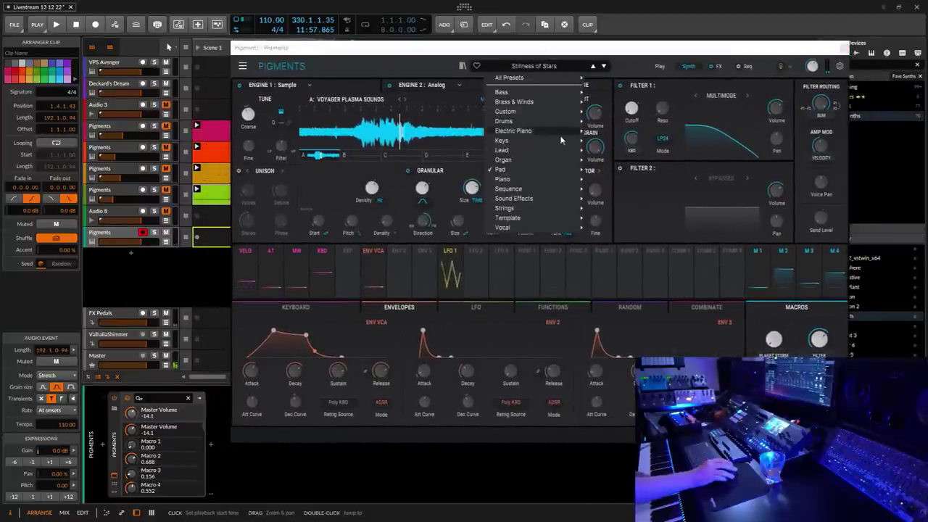
mouse_move(514, 172)
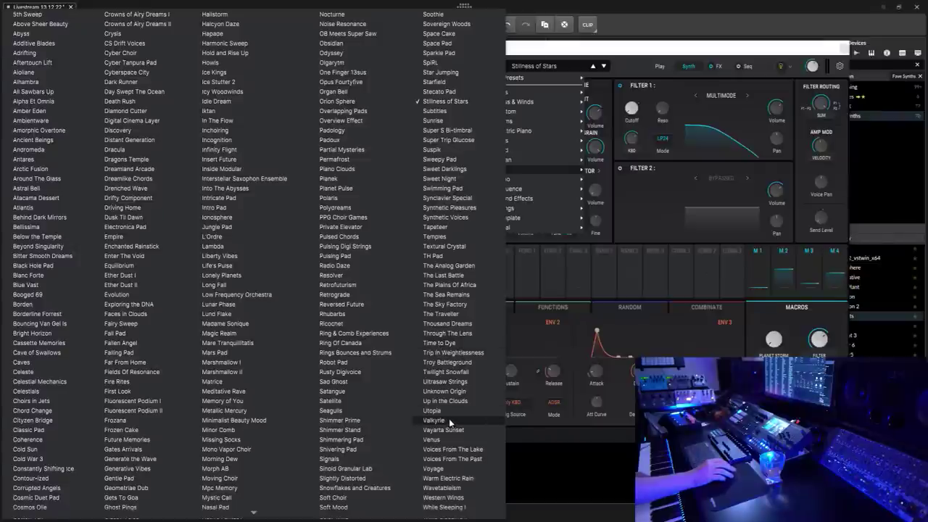
key(Escape)
click(463, 66)
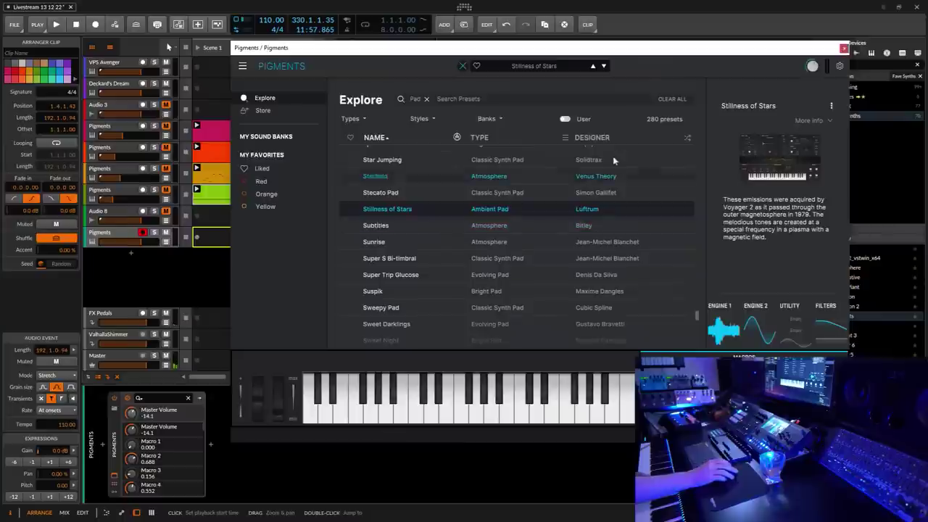
click(461, 65)
click(534, 66)
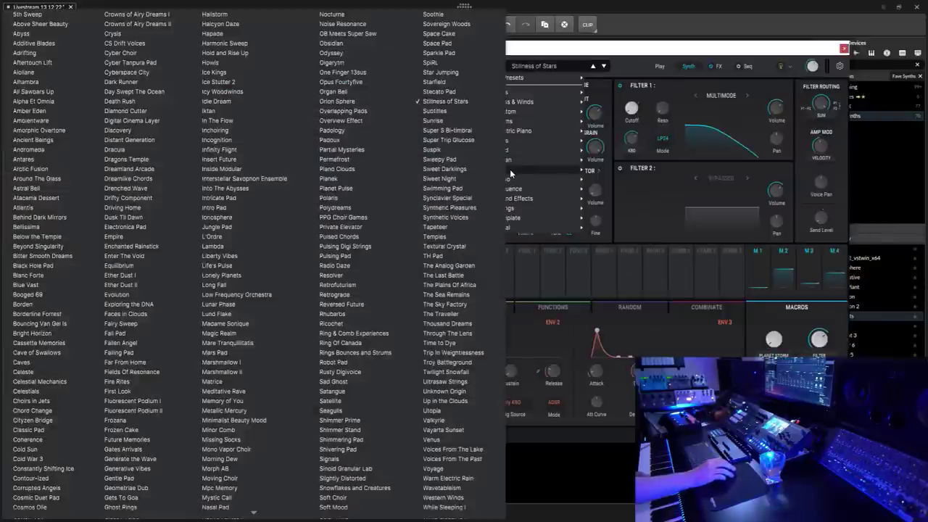
key(Escape)
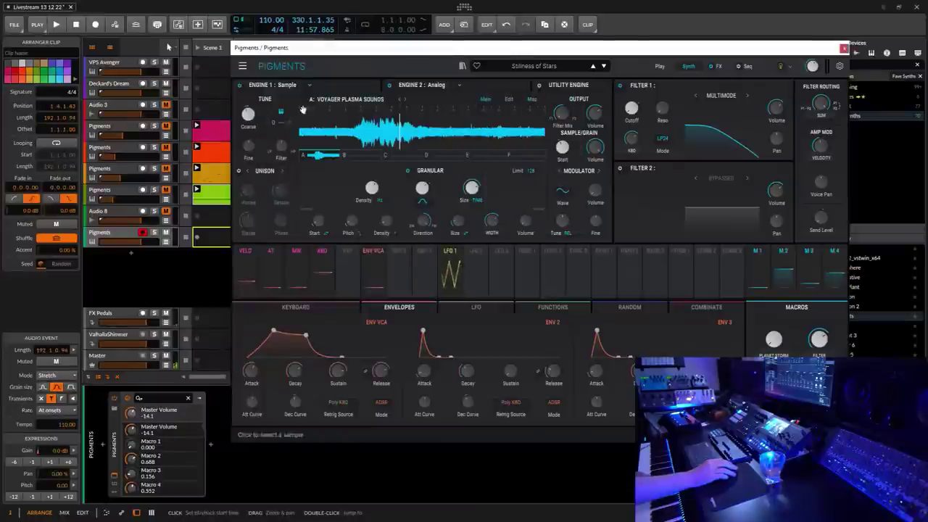
- Select the first Pigments track to show its device chain
click(113, 127)
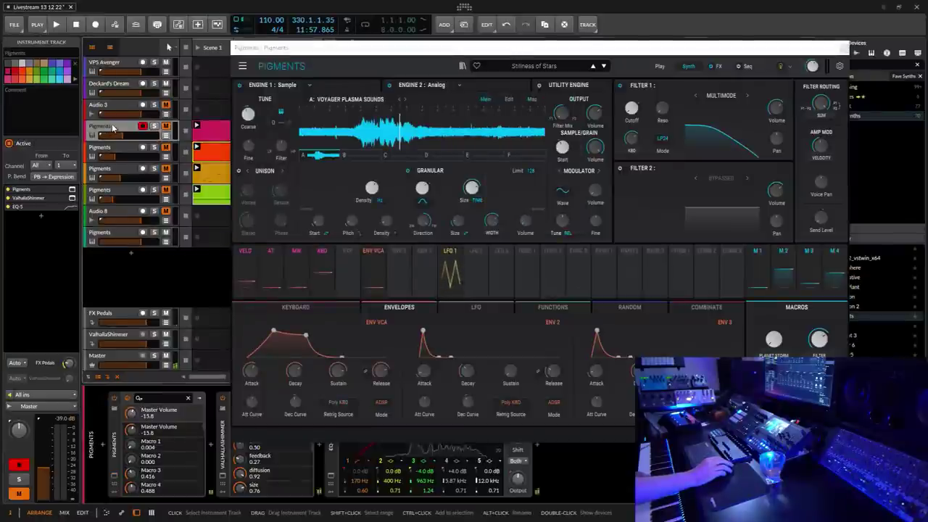